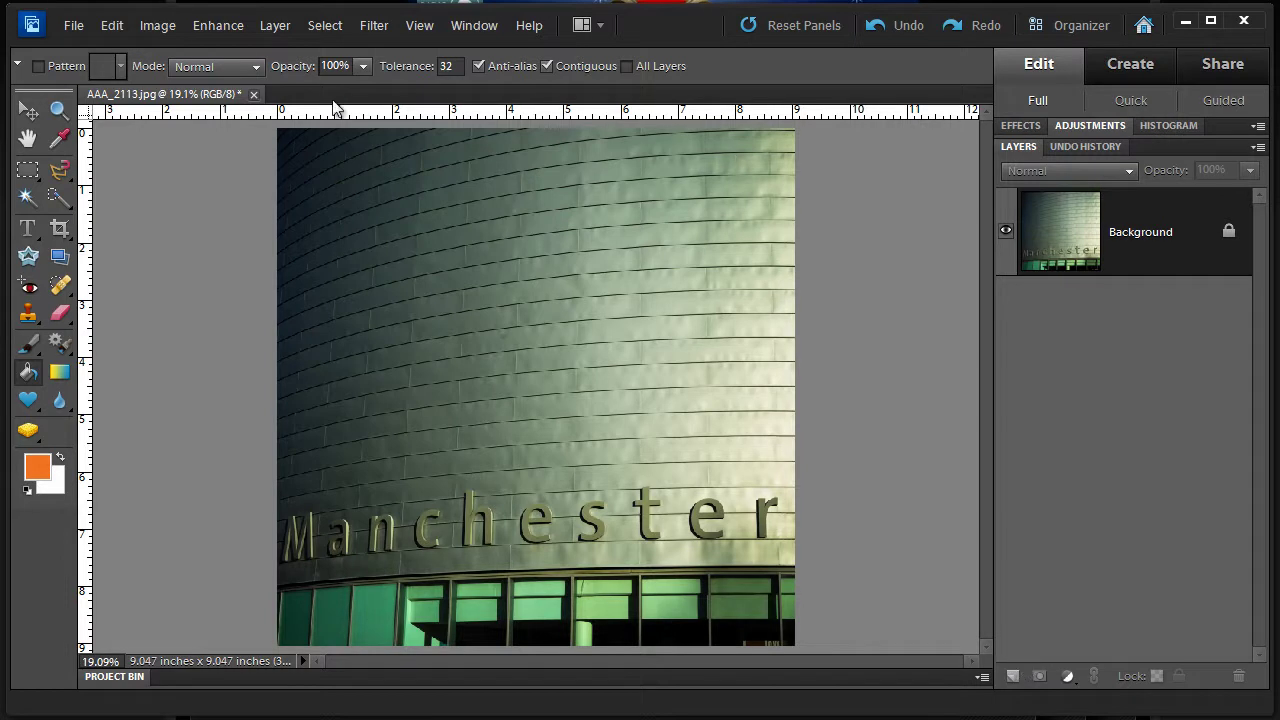
- Browse the layer-creation menu options and dismiss it without choosing one
left_click(275, 26)
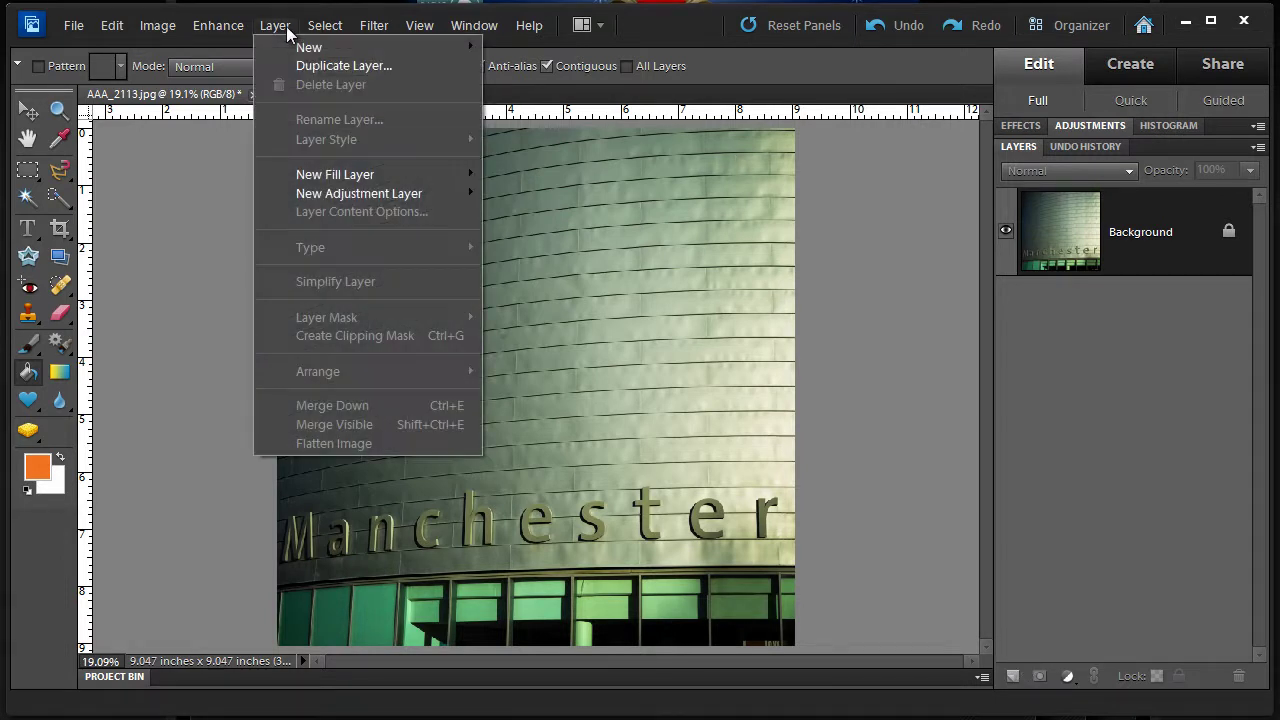
mouse_move(311, 46)
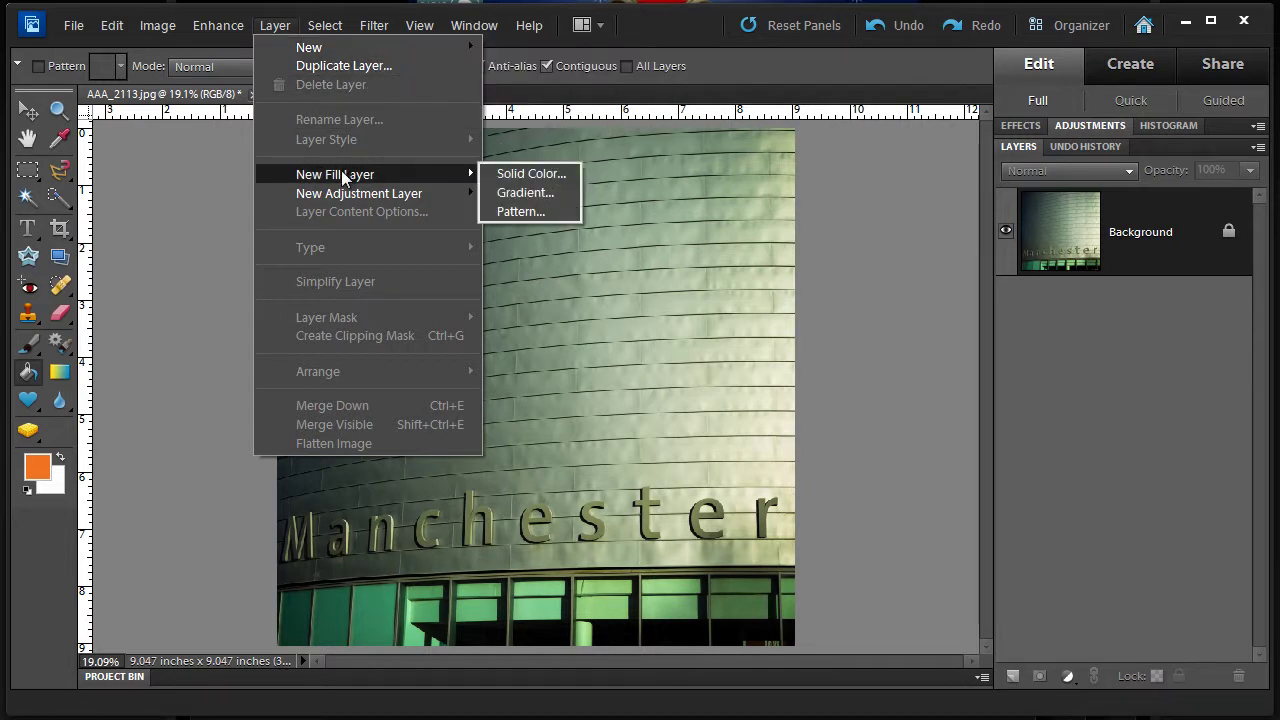
mouse_move(336, 199)
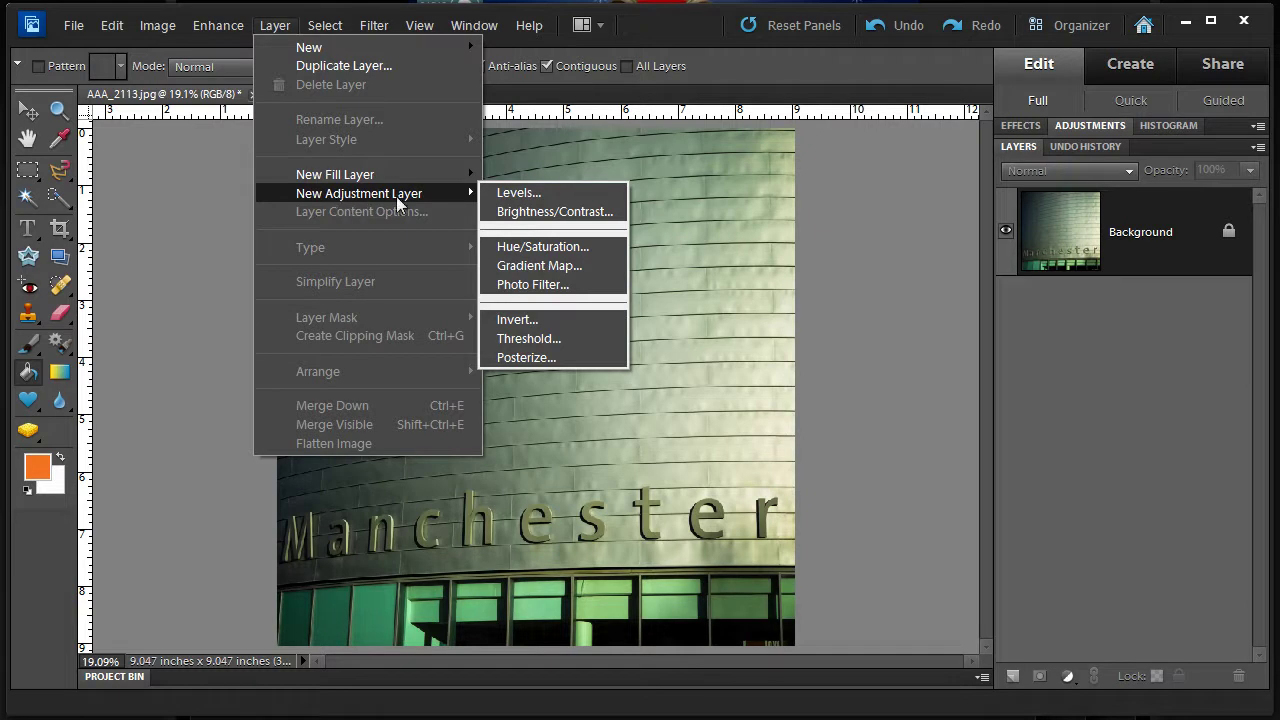
left_click(868, 280)
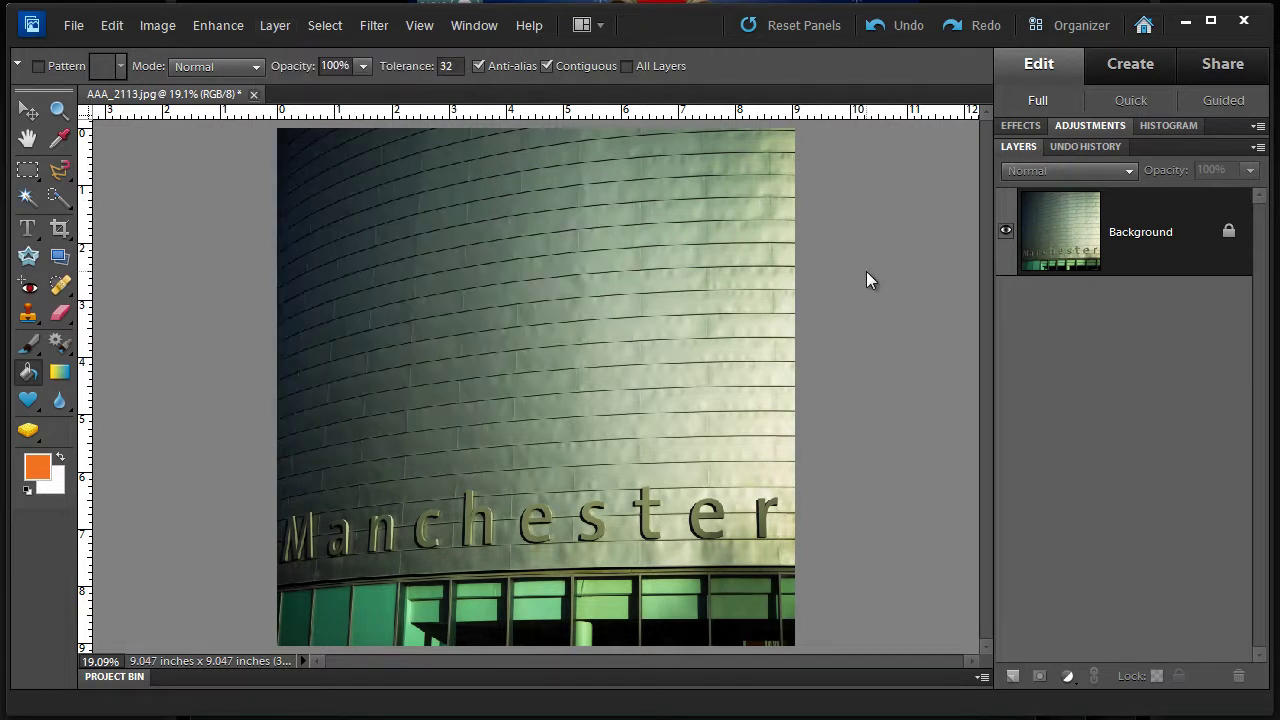
- Add a new empty Layer 1 above the photo and try Darken blending on it
left_click(1012, 677)
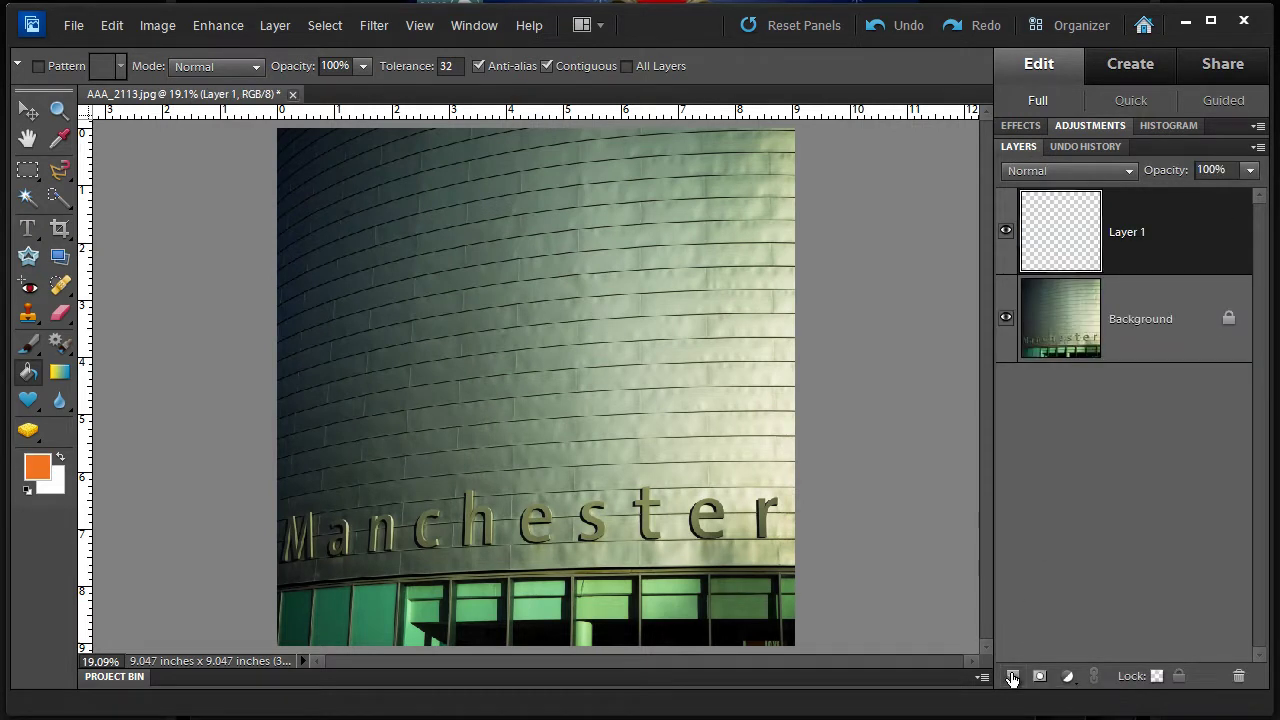
left_click(1007, 234)
left_click(1128, 172)
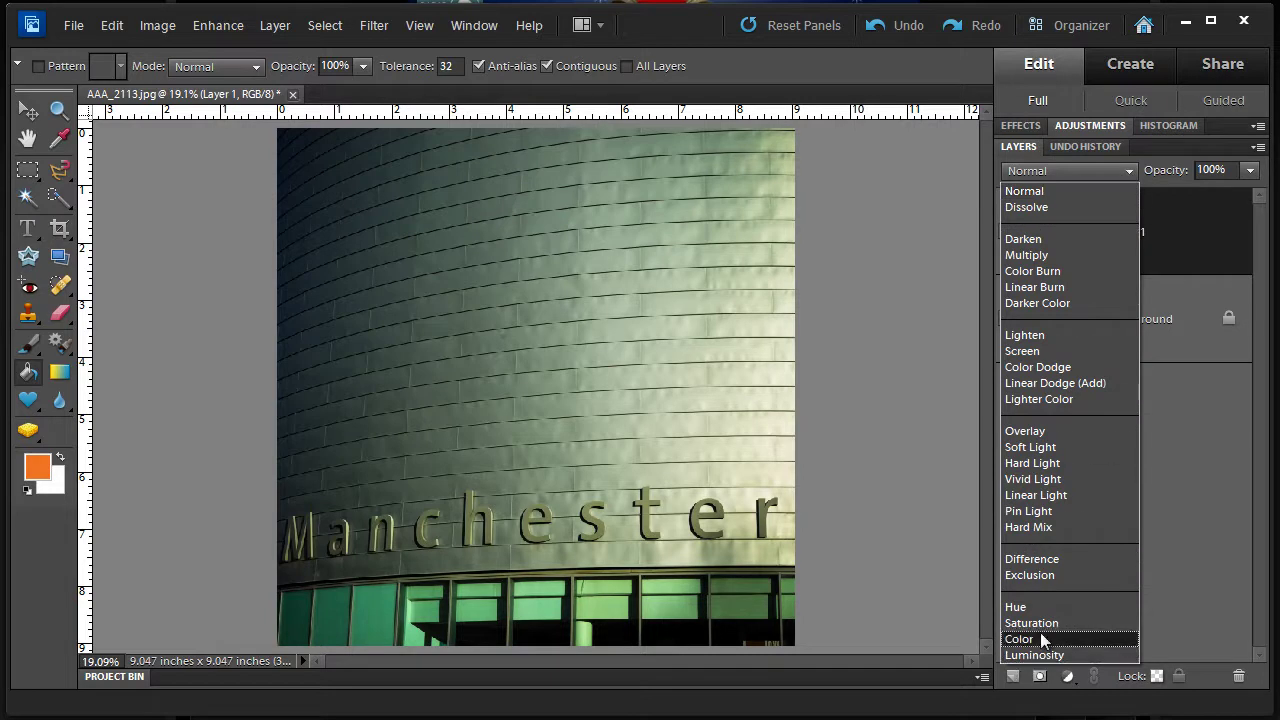
left_click(1022, 240)
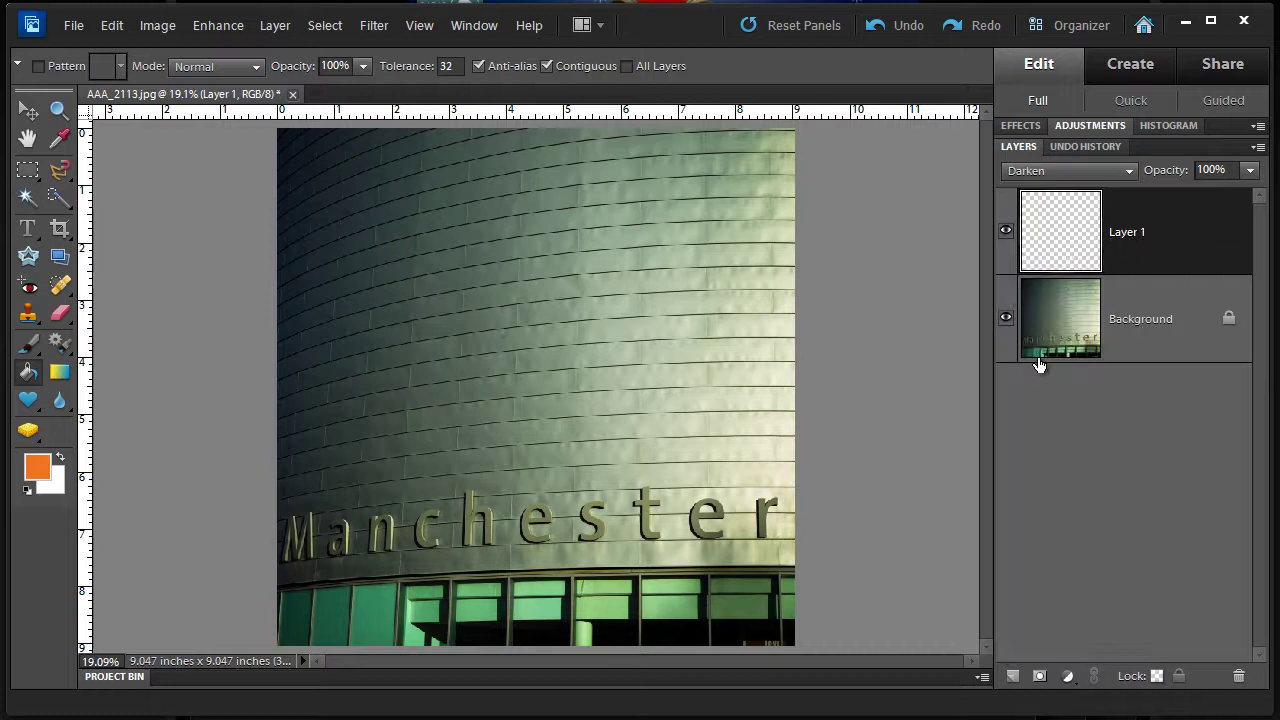
left_click(1004, 234)
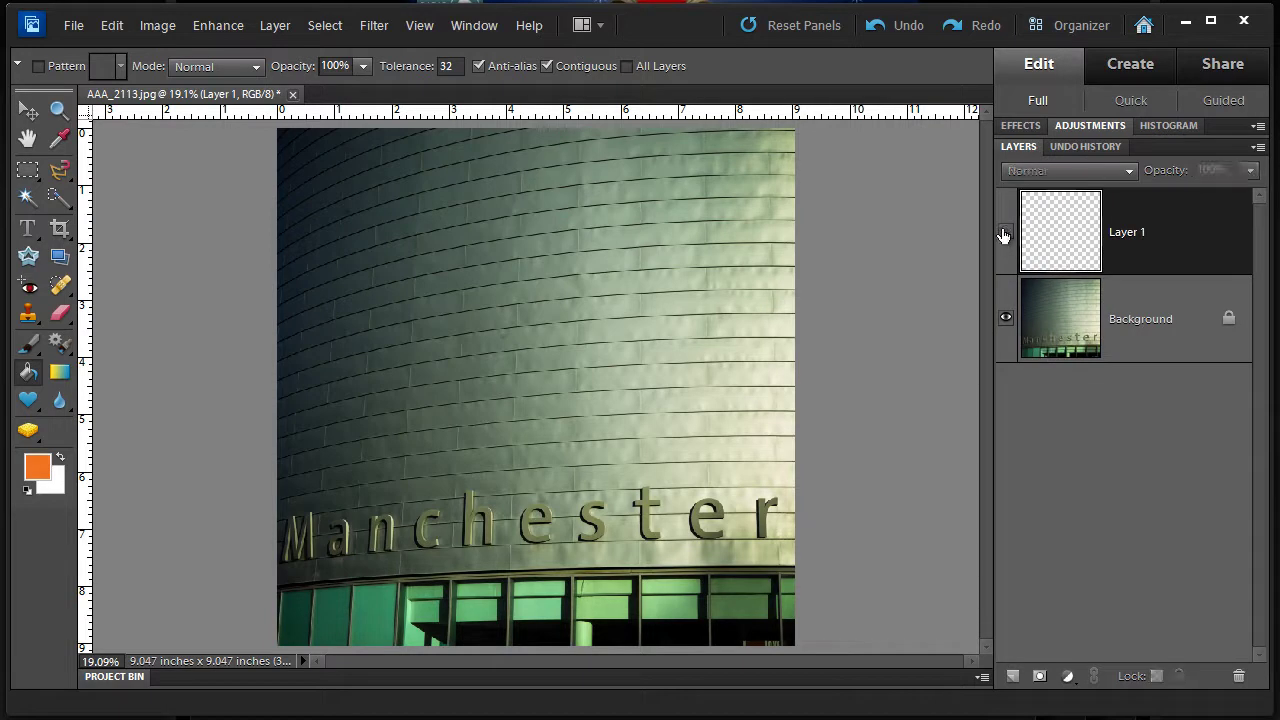
left_click(1004, 234)
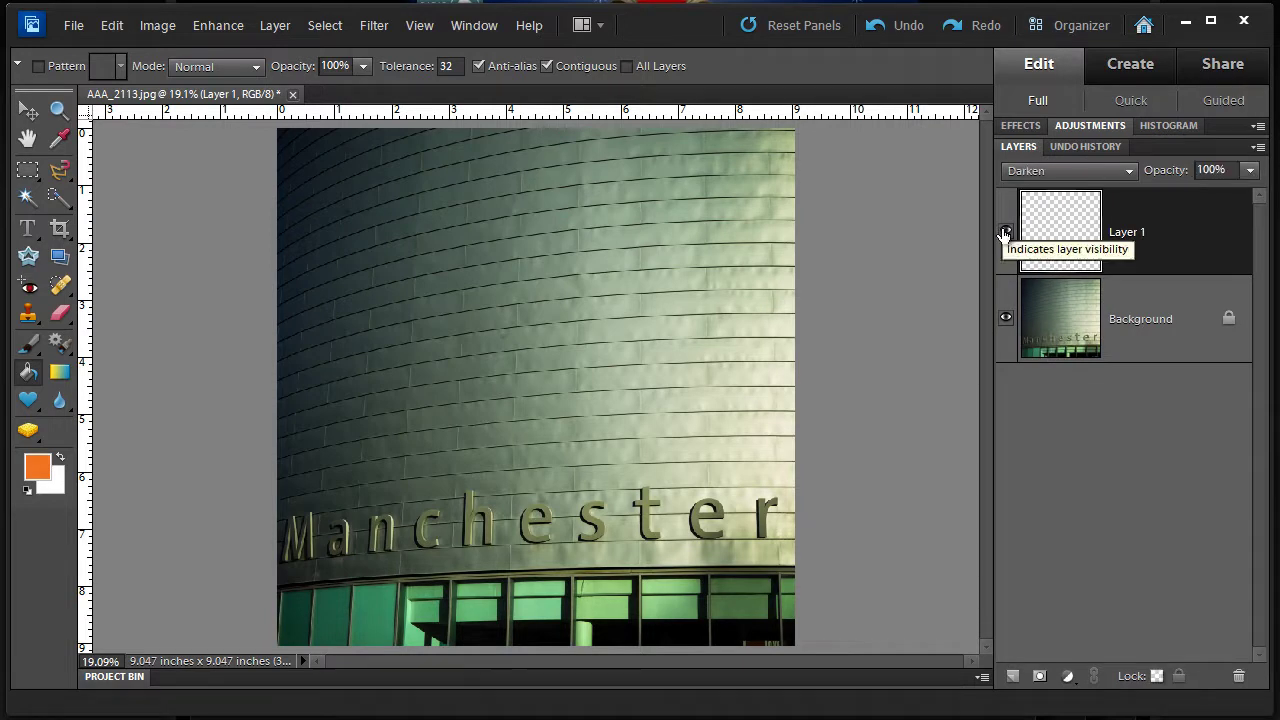
- Test a lower opacity on Layer 1, then return it to Normal blending
left_click(1250, 170)
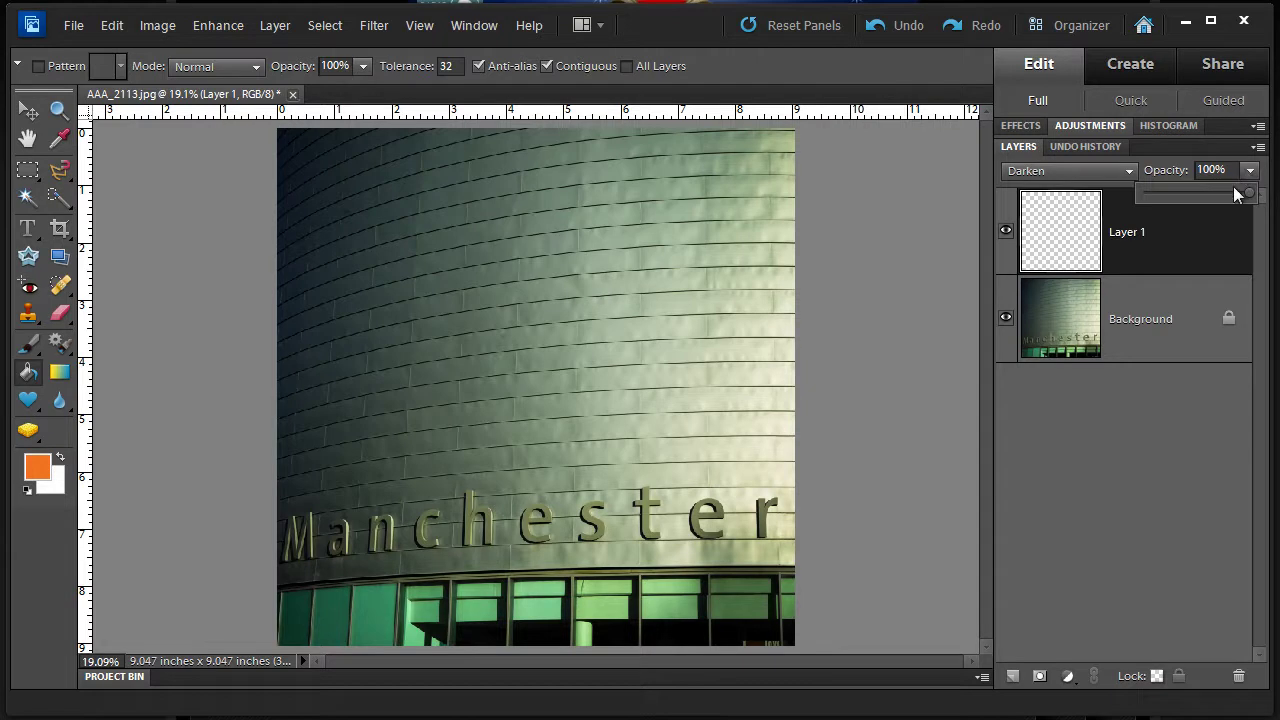
mouse_move(1240, 193)
left_mouse_down()
mouse_move(1147, 200)
mouse_move(1249, 193)
left_mouse_up()
left_click(1130, 172)
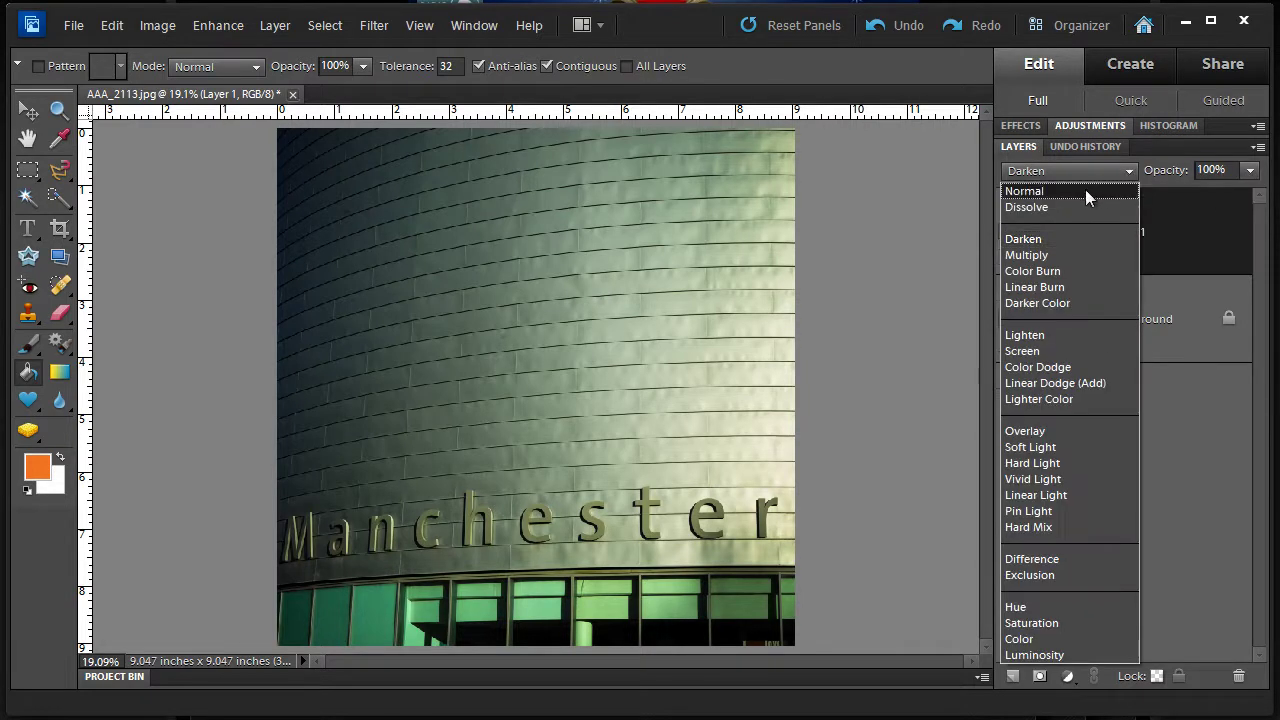
left_click(1085, 190)
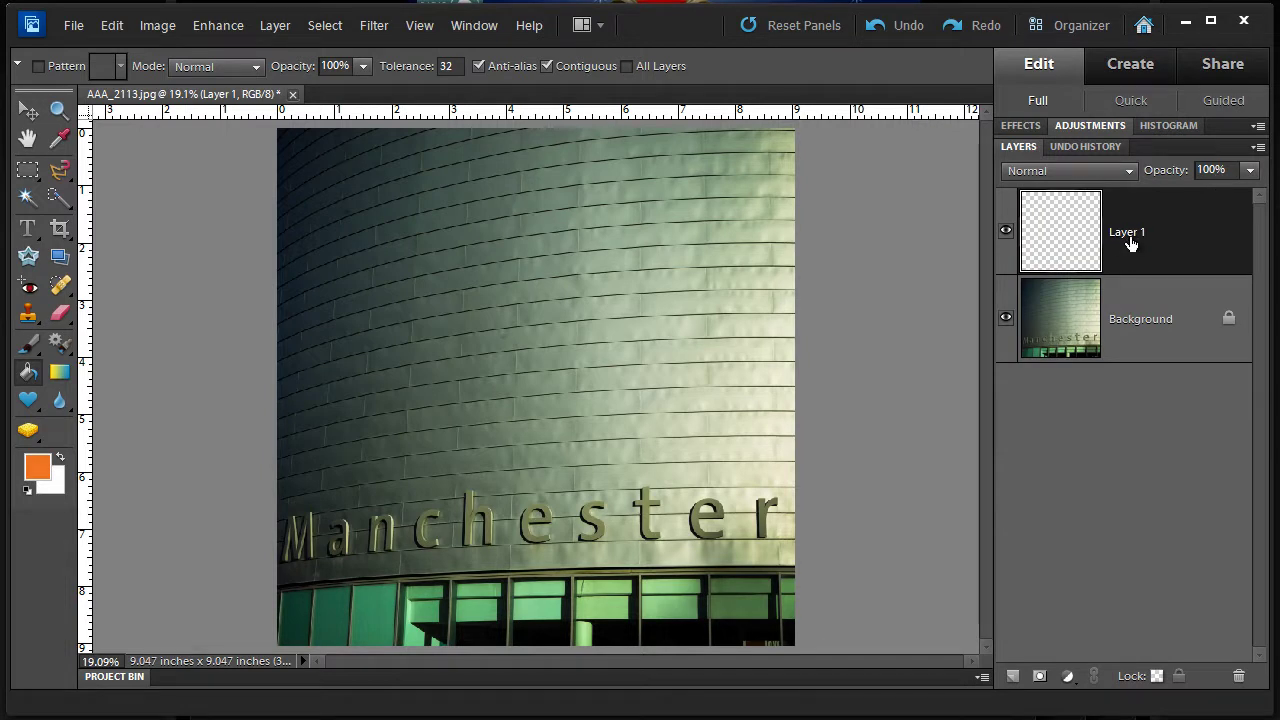
- Rename Layer 1 to 'Fill' through its Layer Properties
double_click(1130, 243)
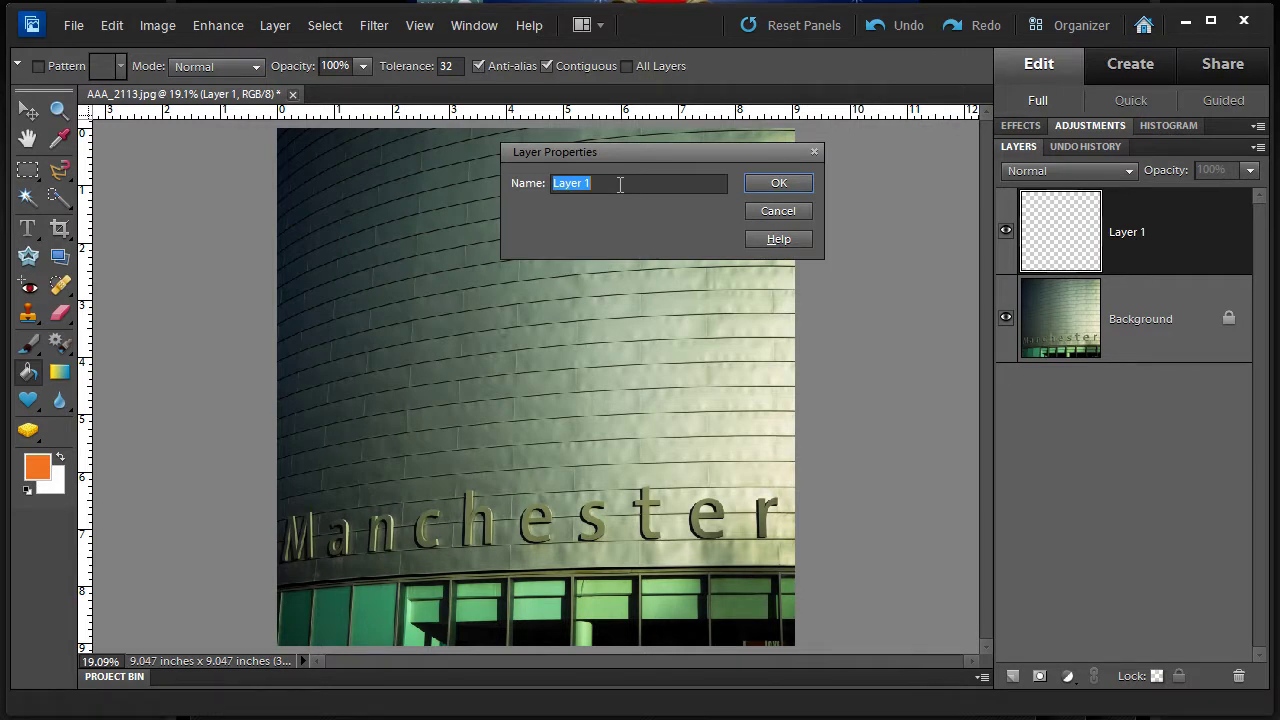
type("Fill")
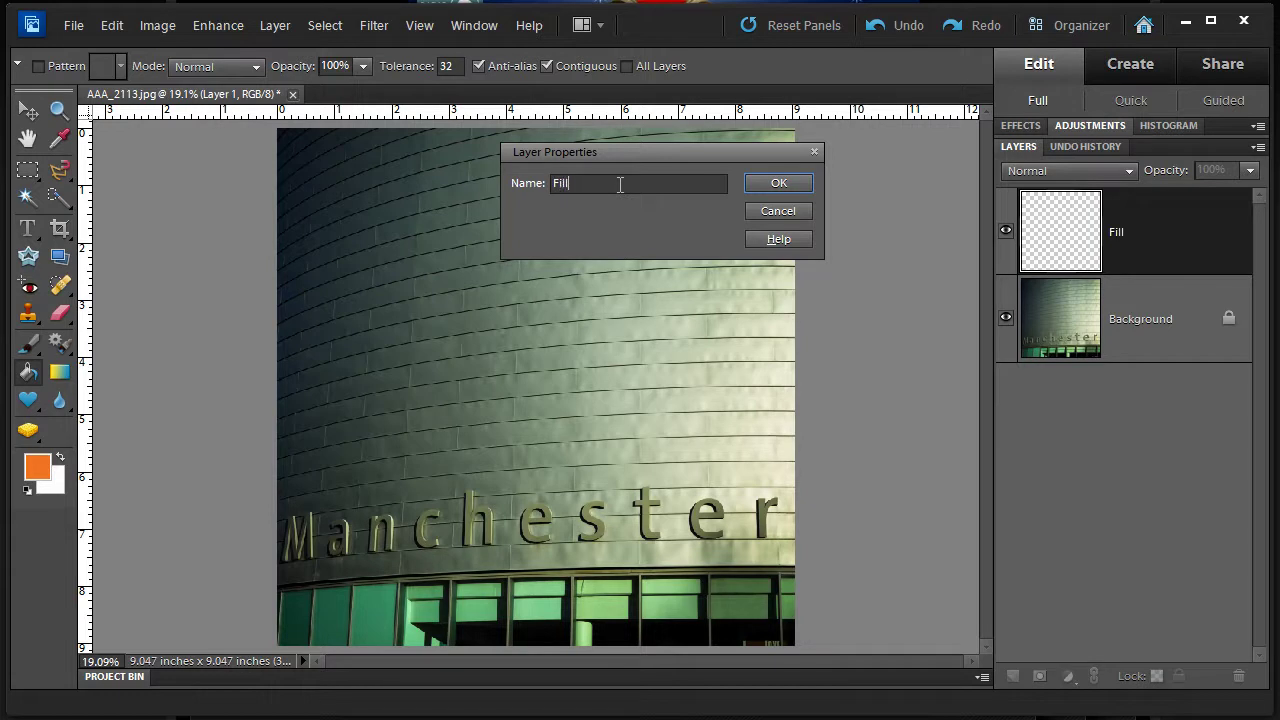
left_click(755, 181)
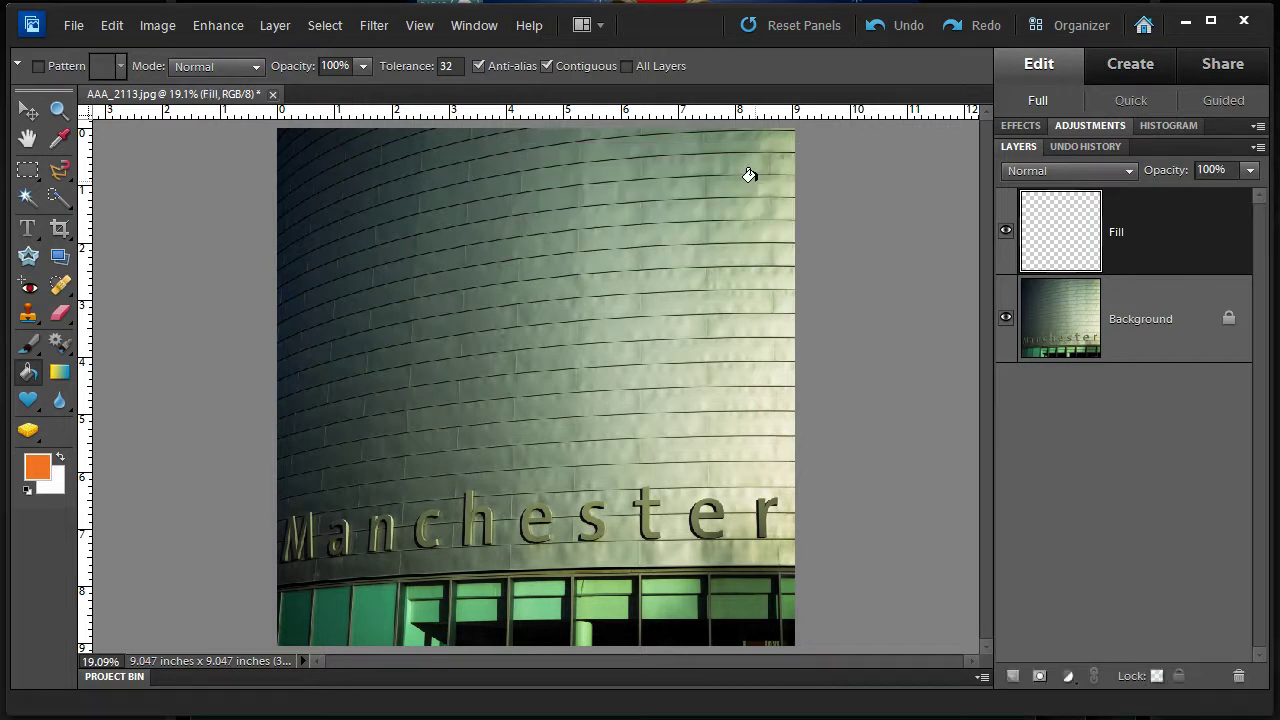
- Pick the softer orange ed7c31 as the foreground colour in the Color Picker
left_click(37, 469)
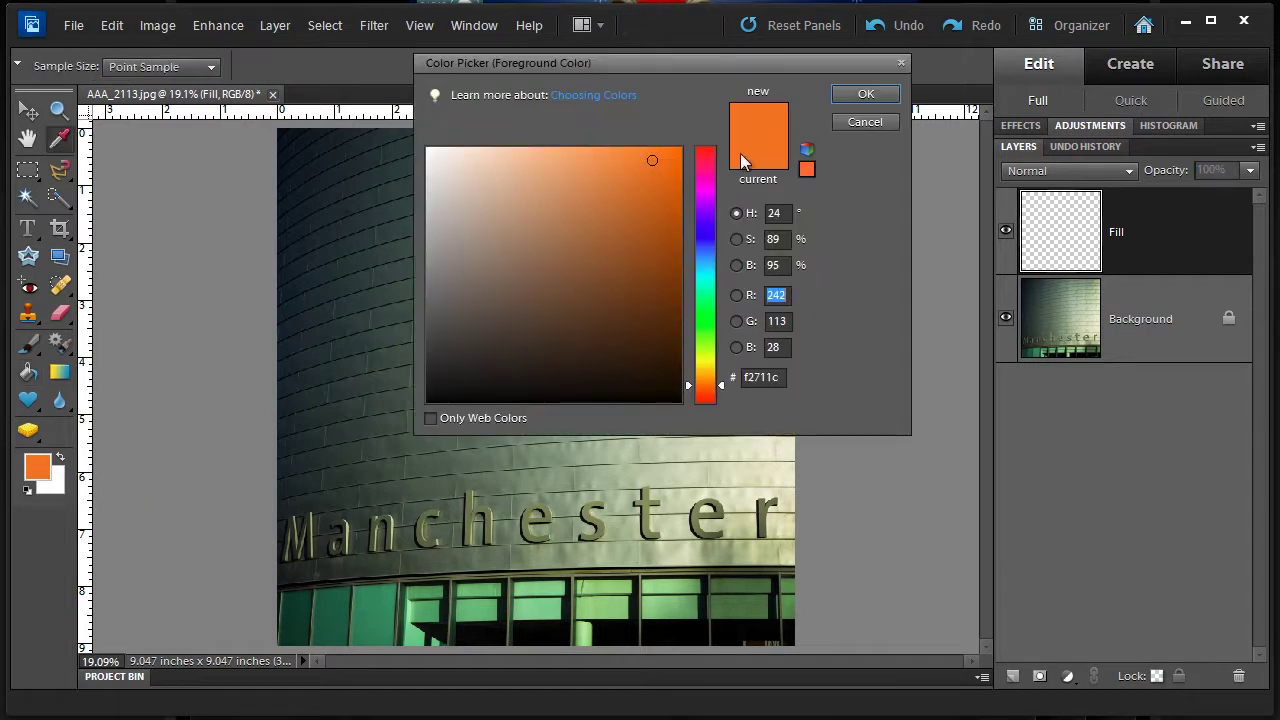
left_click_drag(631, 62, 540, 168)
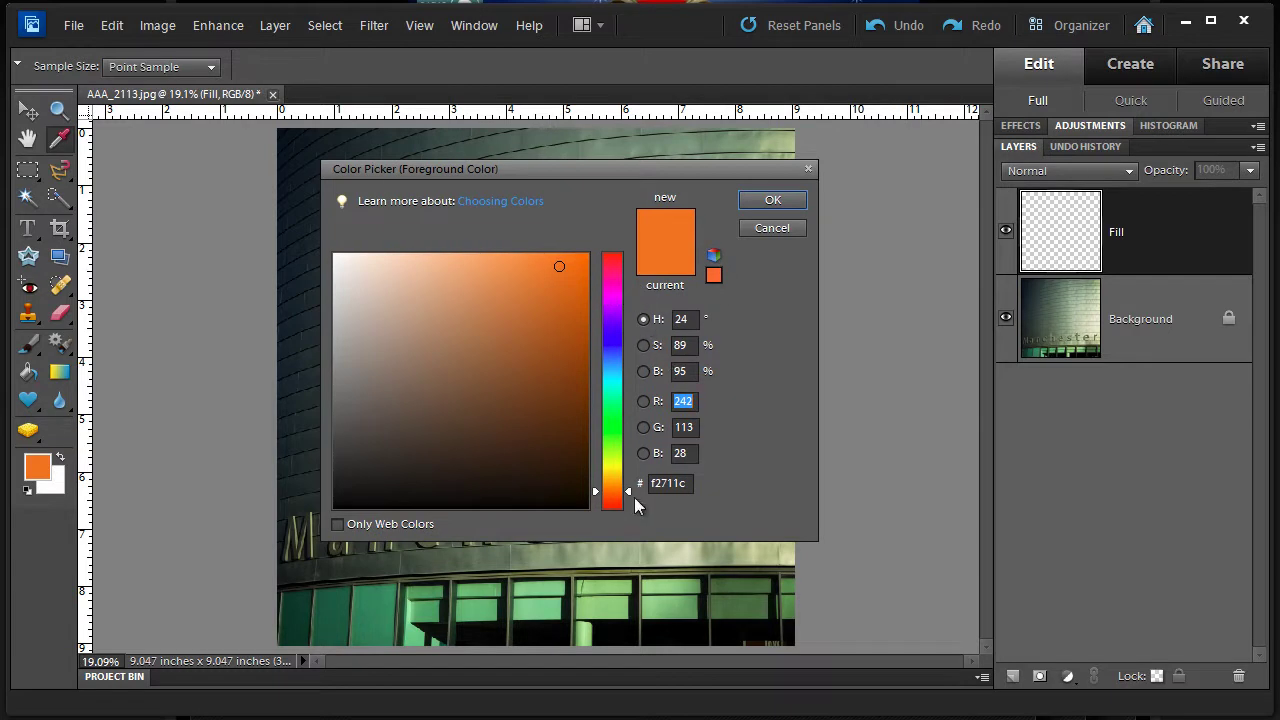
mouse_move(629, 491)
left_mouse_down()
mouse_move(618, 269)
mouse_move(613, 499)
left_mouse_up()
left_click_drag(560, 327, 535, 271)
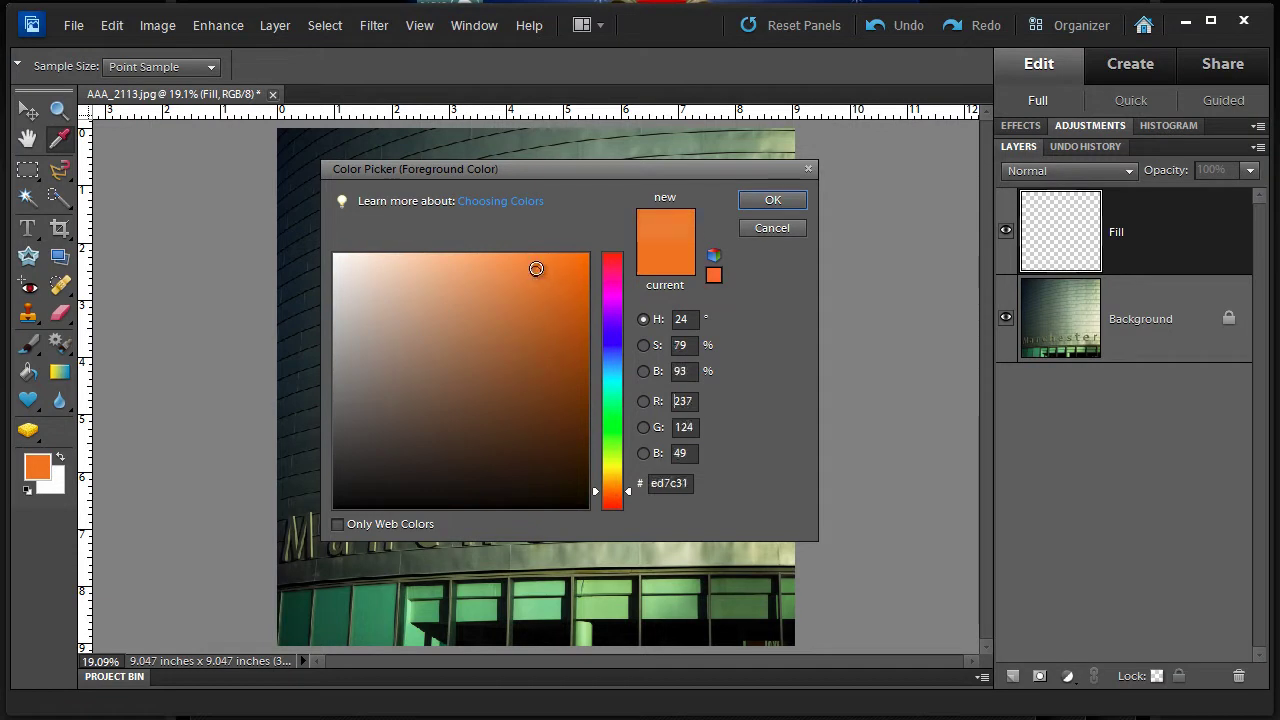
left_click(774, 201)
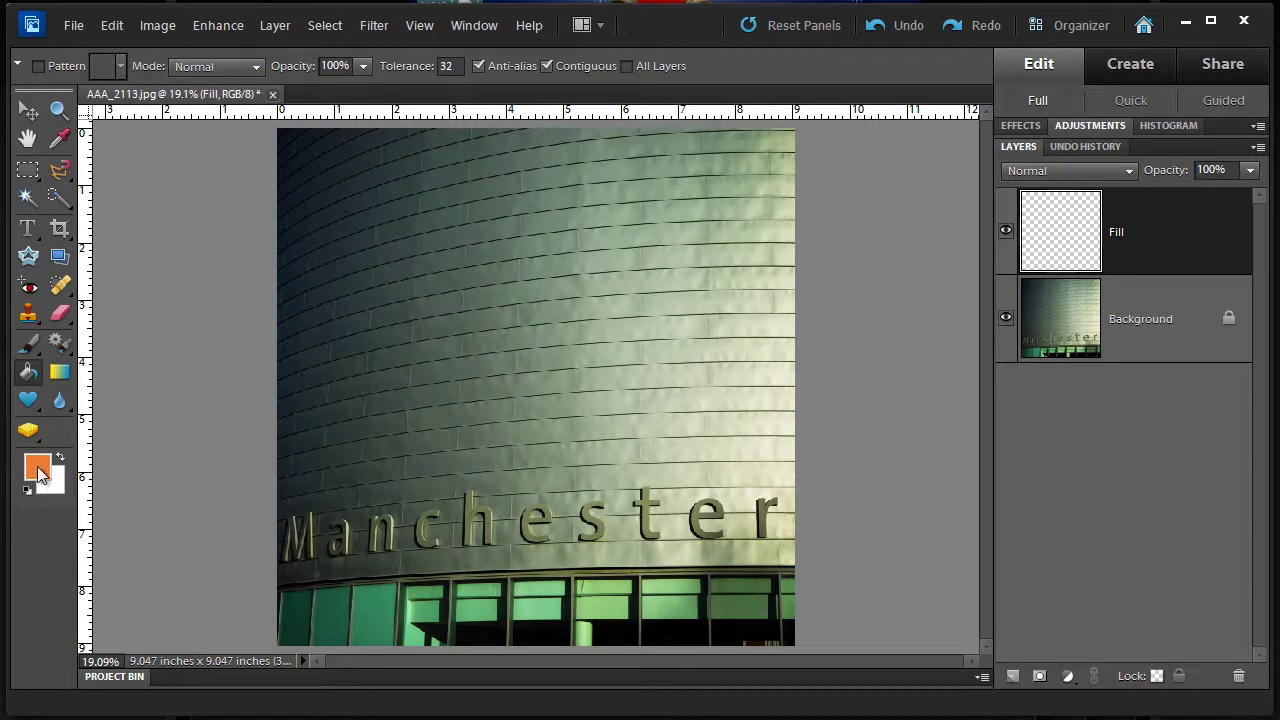
- Flood-fill the Fill layer with the orange foreground colour using the Paint Bucket
left_click(58, 378)
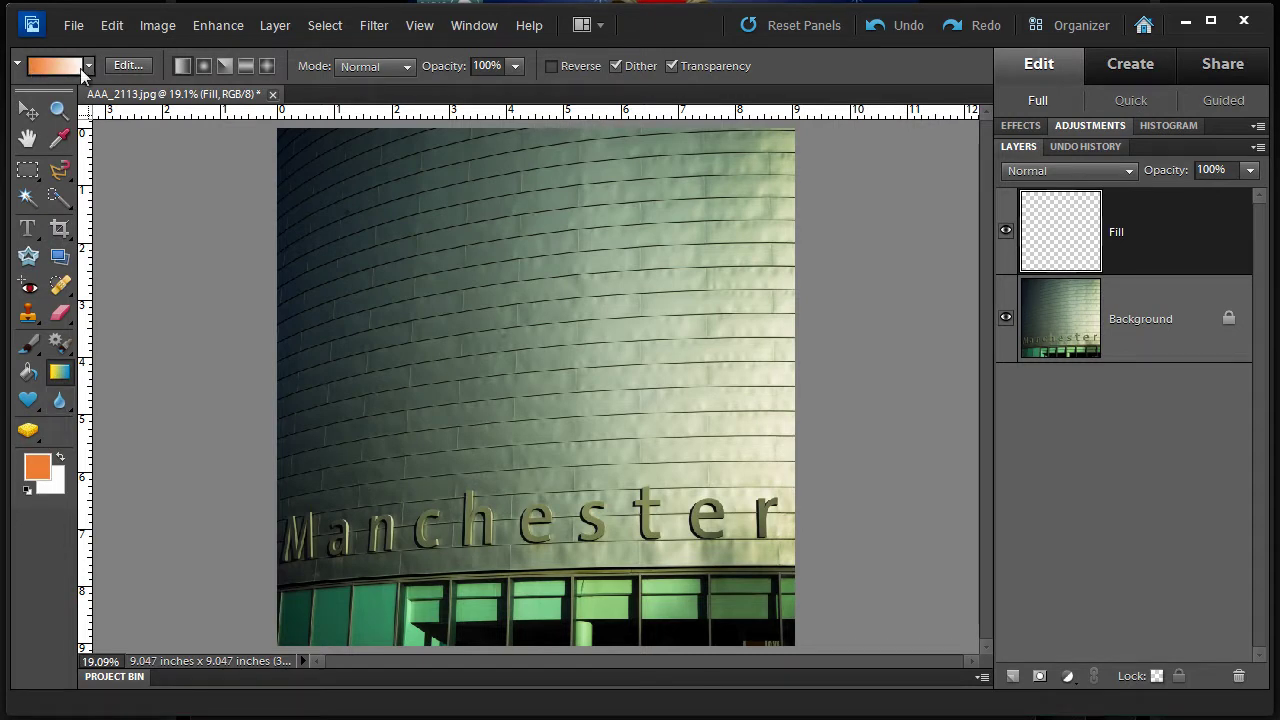
left_click(28, 375)
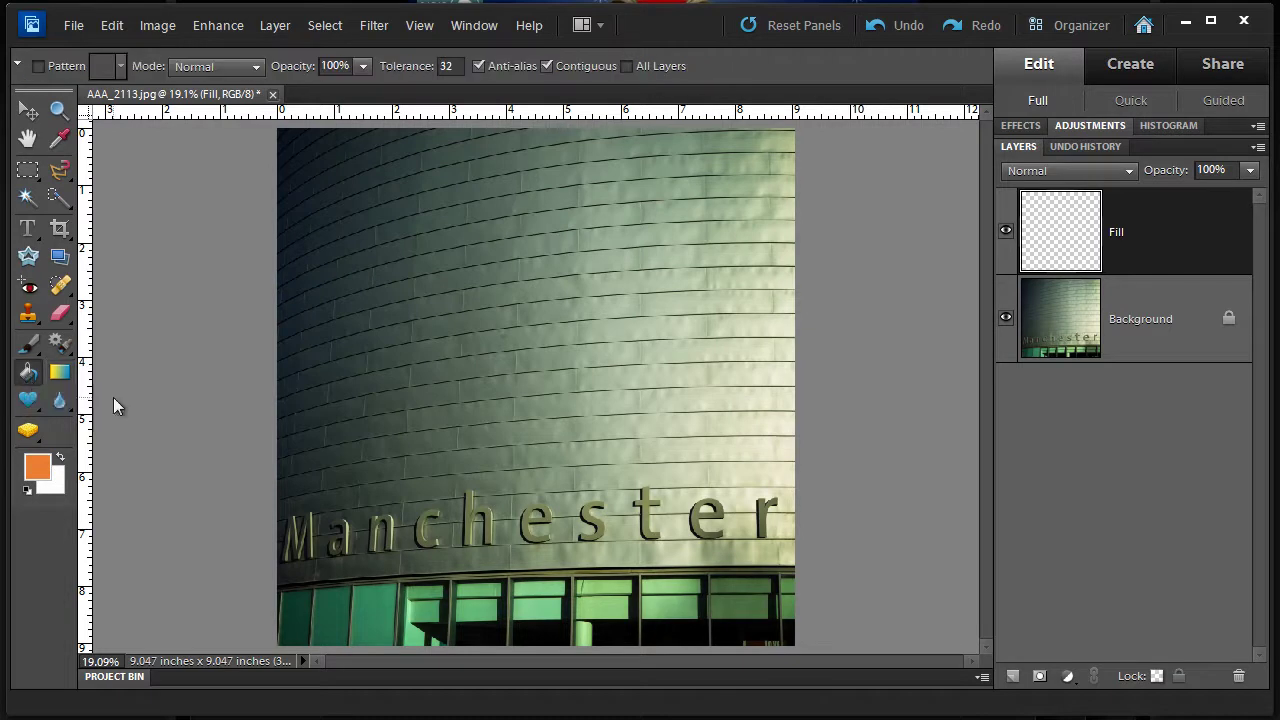
left_click(470, 319)
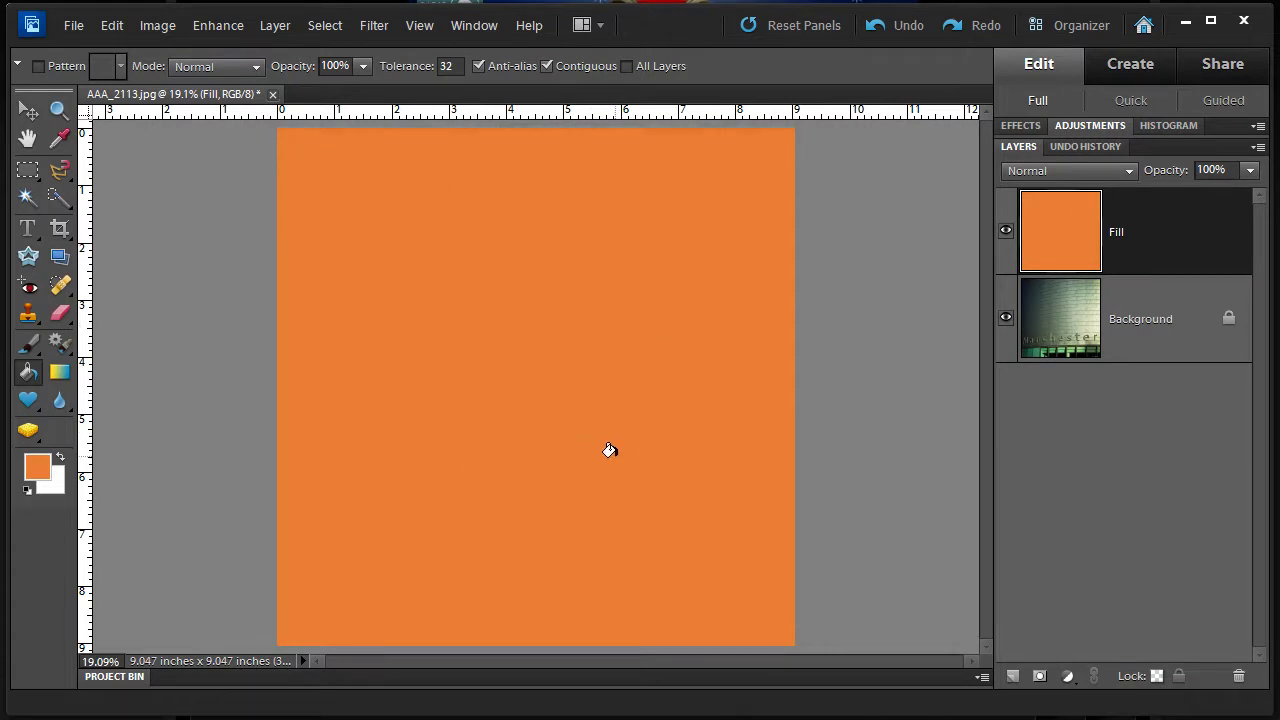
left_click(1006, 233)
left_click(1006, 233)
left_click(1006, 233)
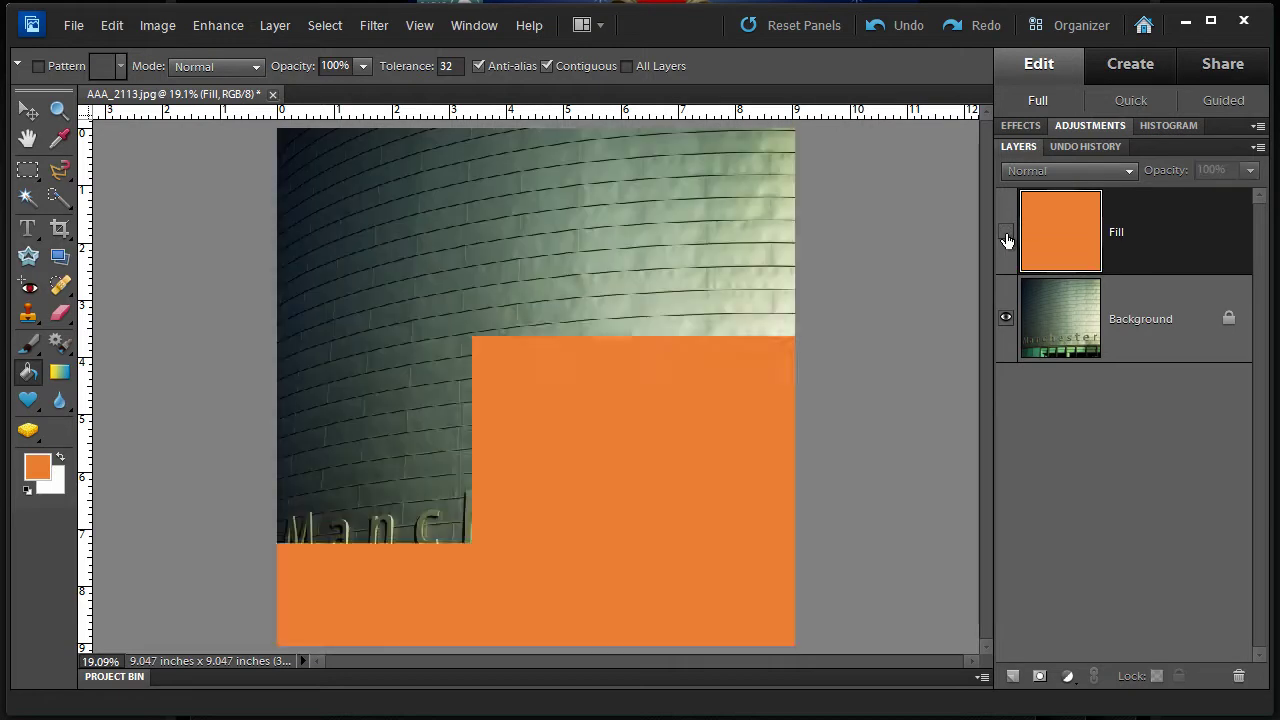
left_click(1006, 233)
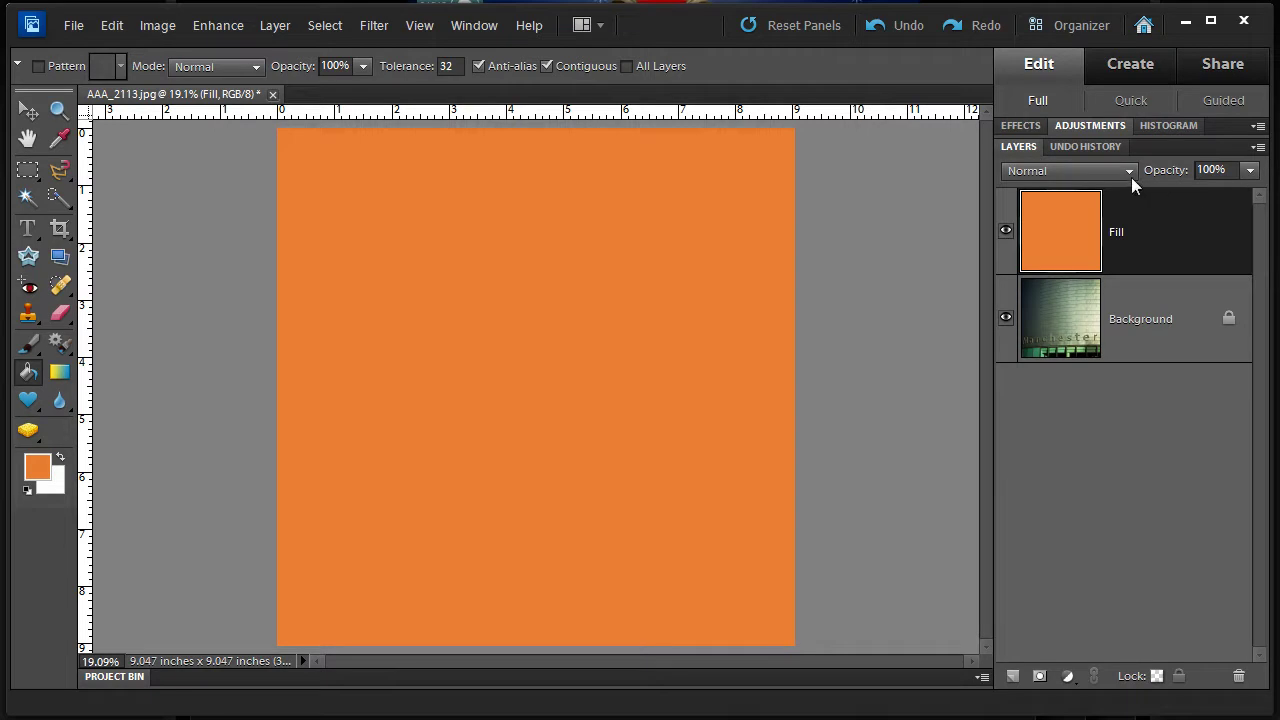
left_click(1249, 170)
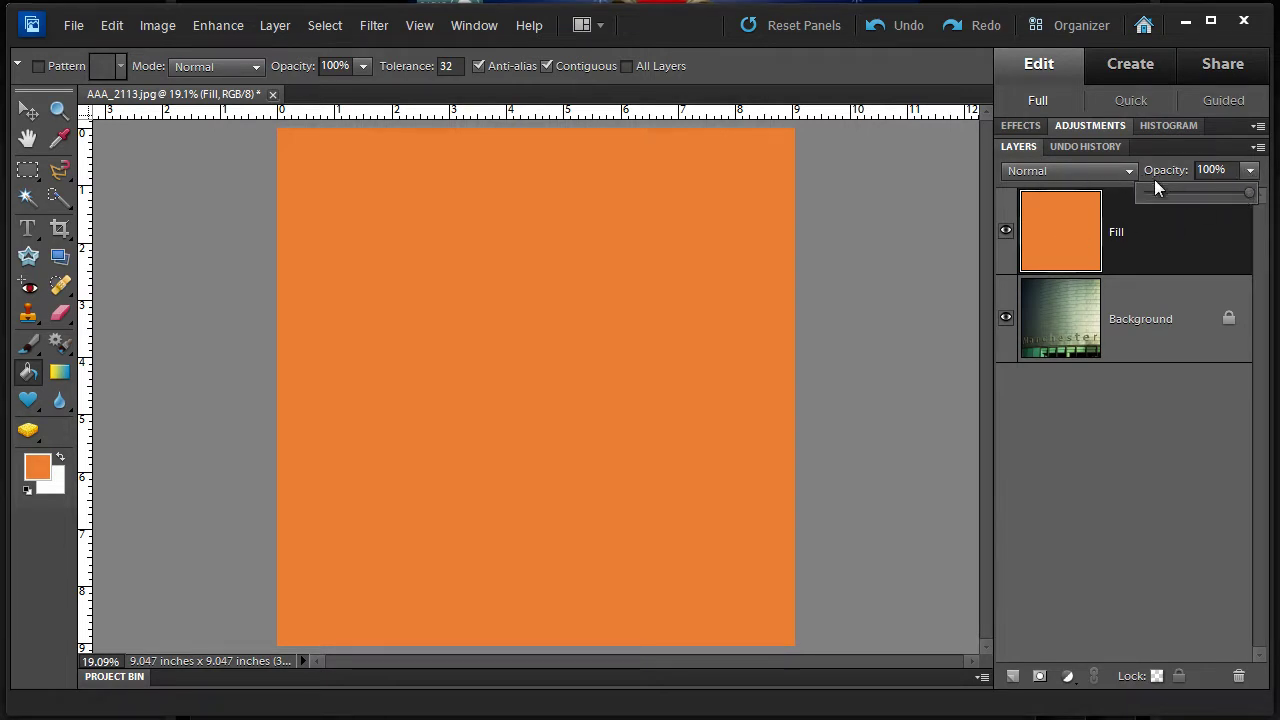
left_click_drag(1249, 194, 1162, 200)
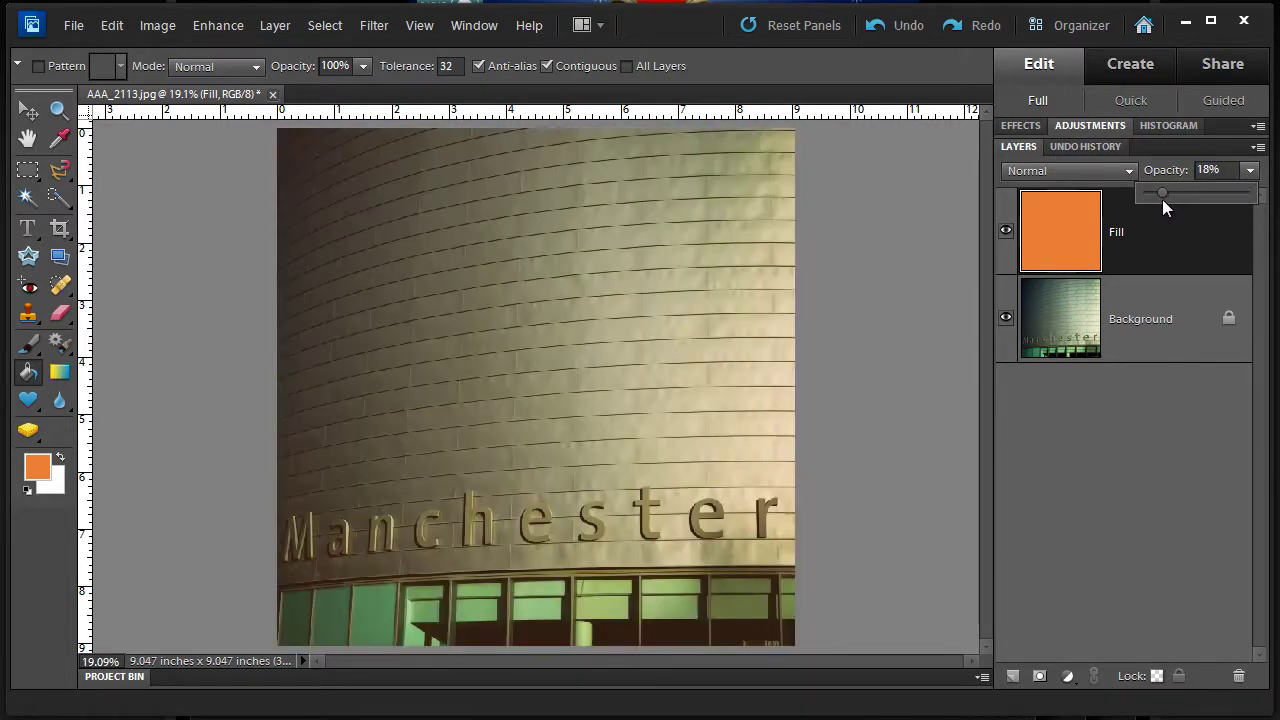
left_click(1005, 233)
left_click(1005, 233)
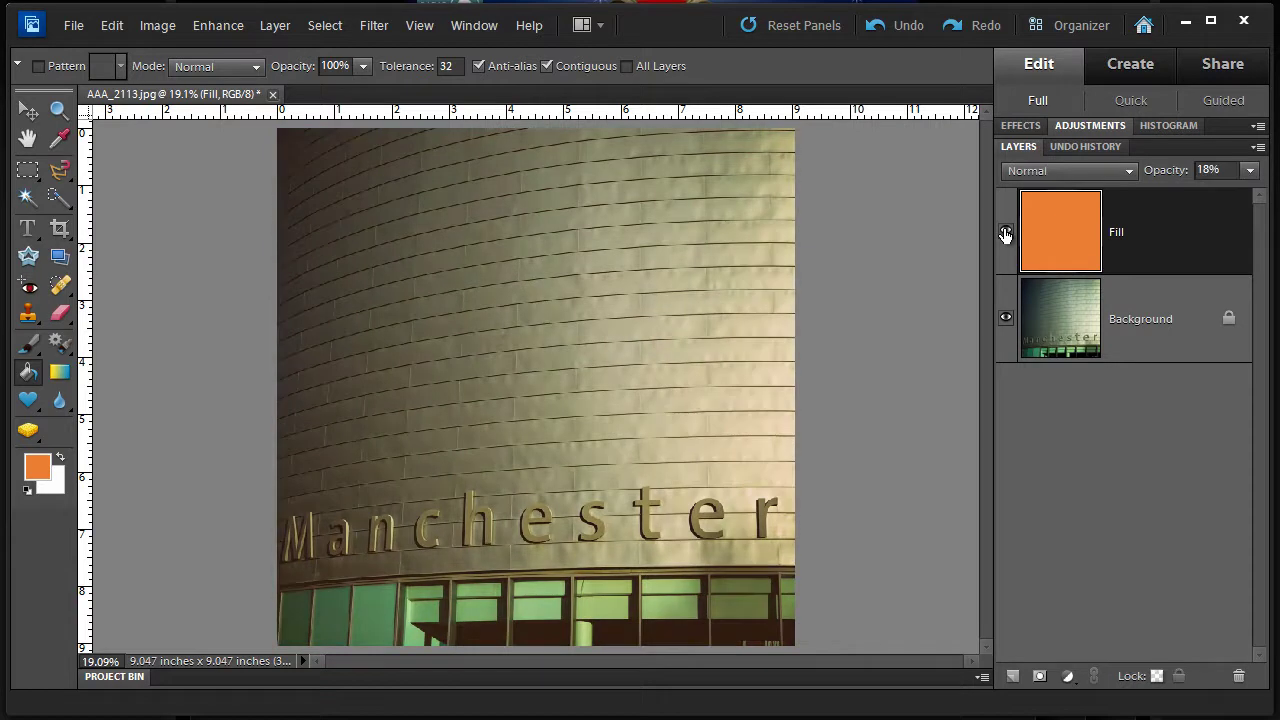
left_click(1005, 233)
left_click(1005, 233)
left_click(1250, 172)
left_click_drag(1181, 192, 1258, 194)
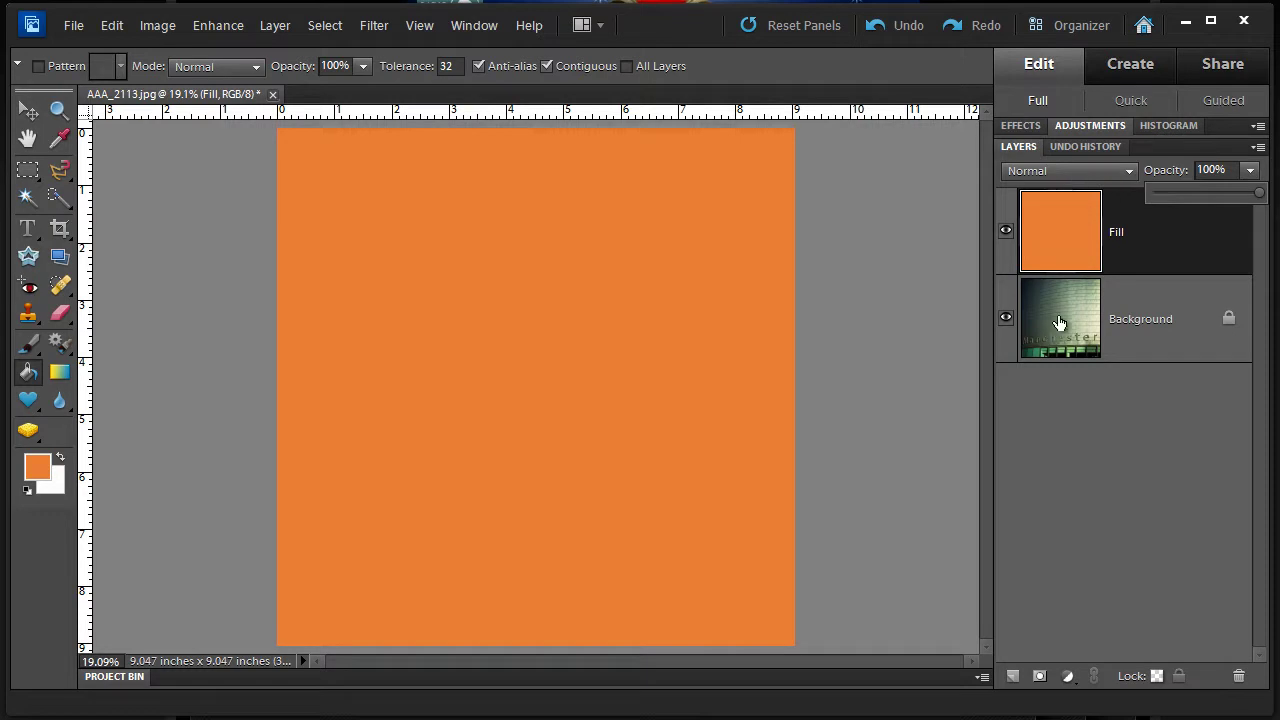
- Set the Fill layer to Darken blending and compare it with the original photo
left_click(1130, 170)
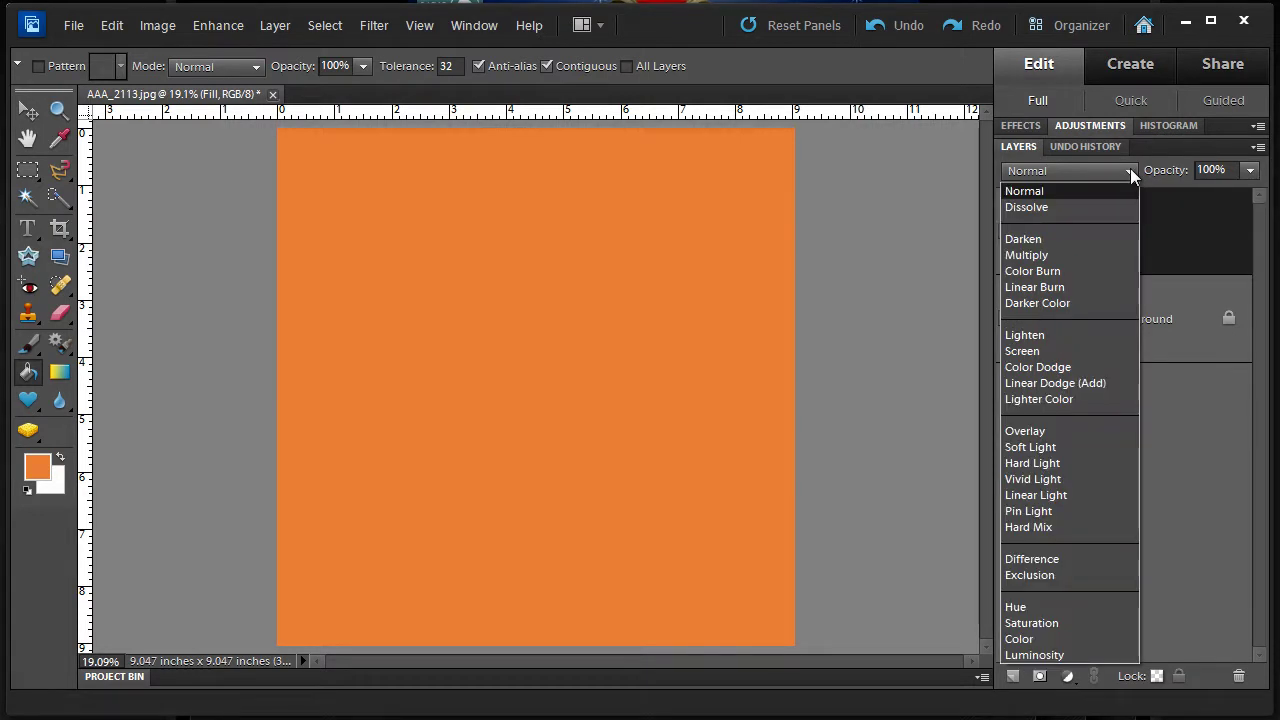
left_click(1056, 239)
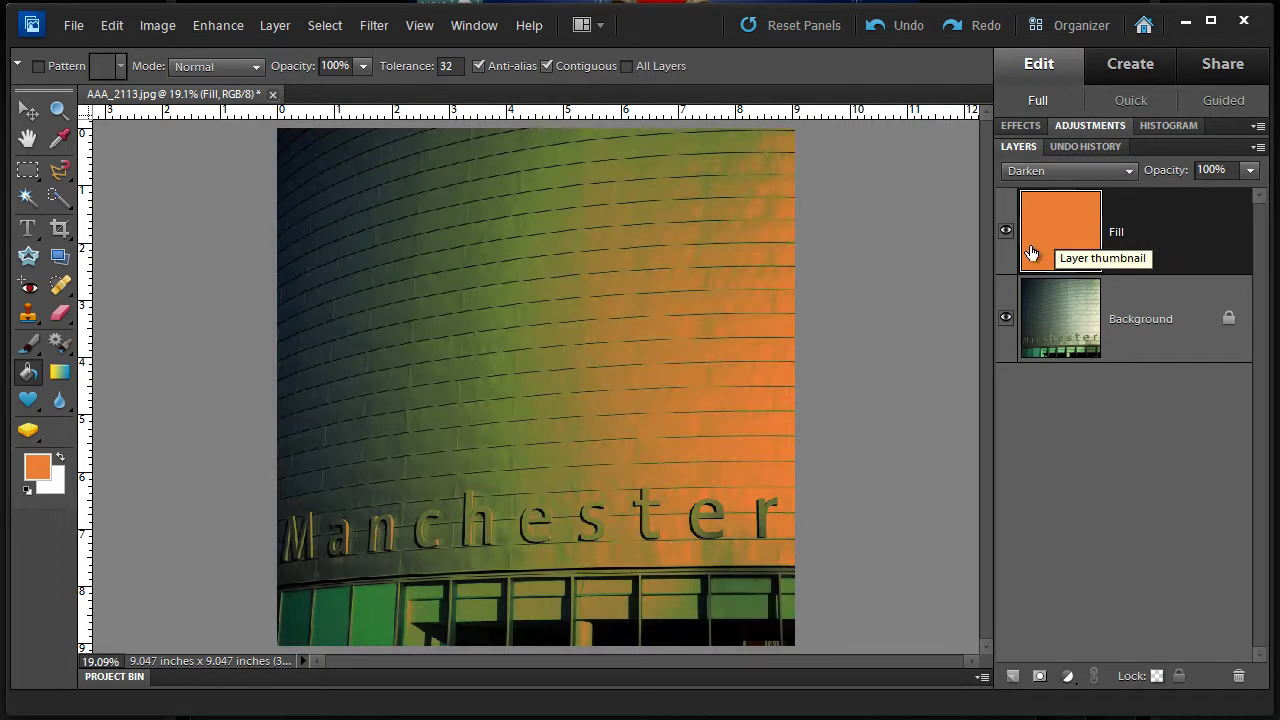
left_click(1005, 237)
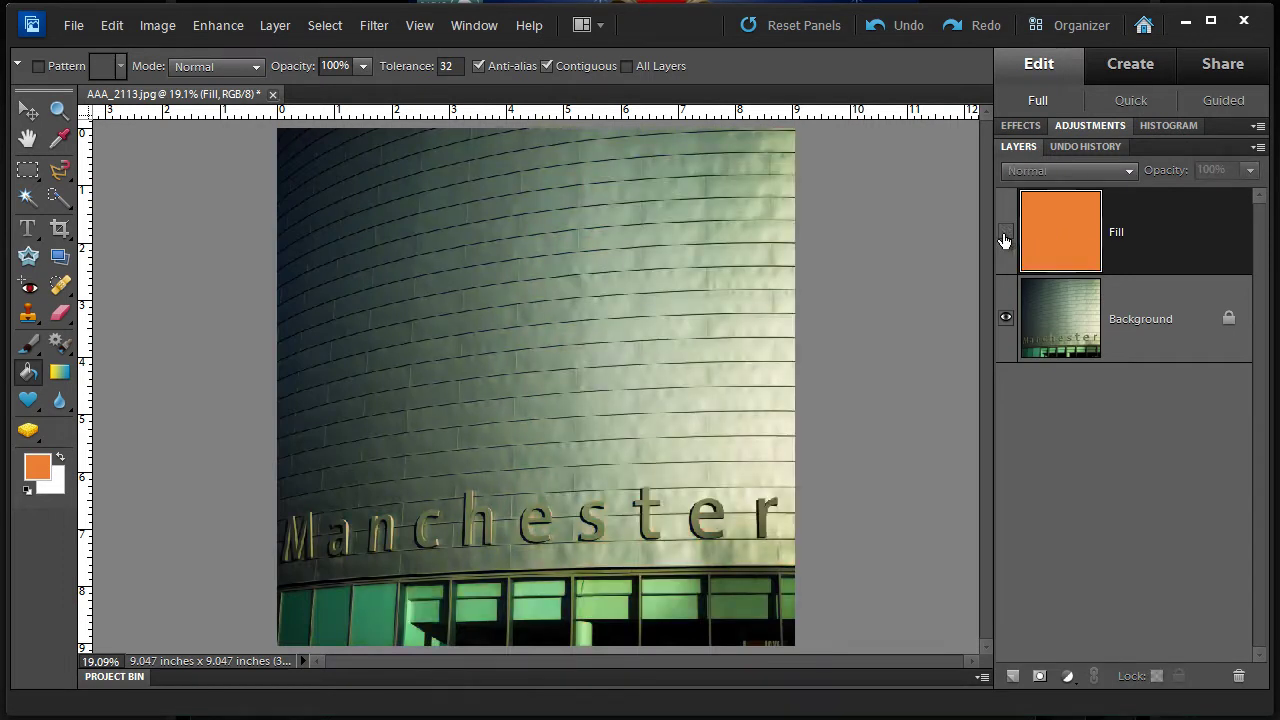
left_click(1005, 237)
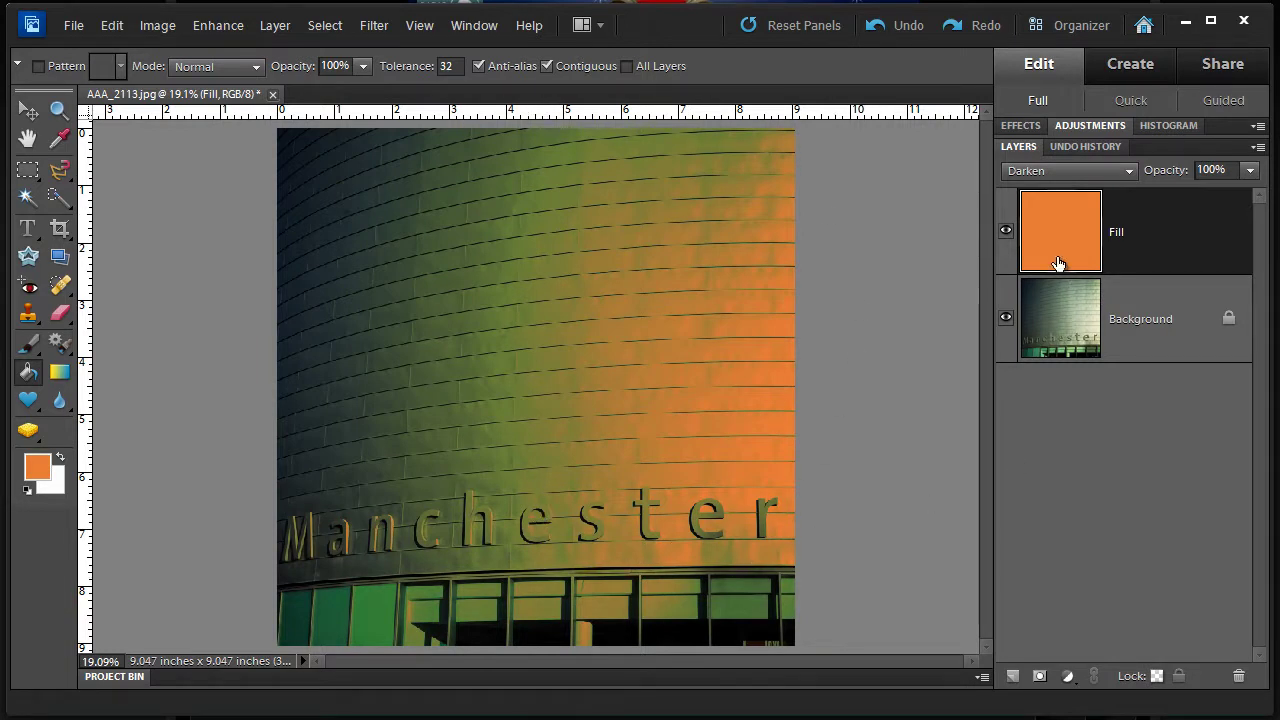
- Switch the Fill layer to Lighten, compare against the photo, and test a lower opacity
left_click(1121, 173)
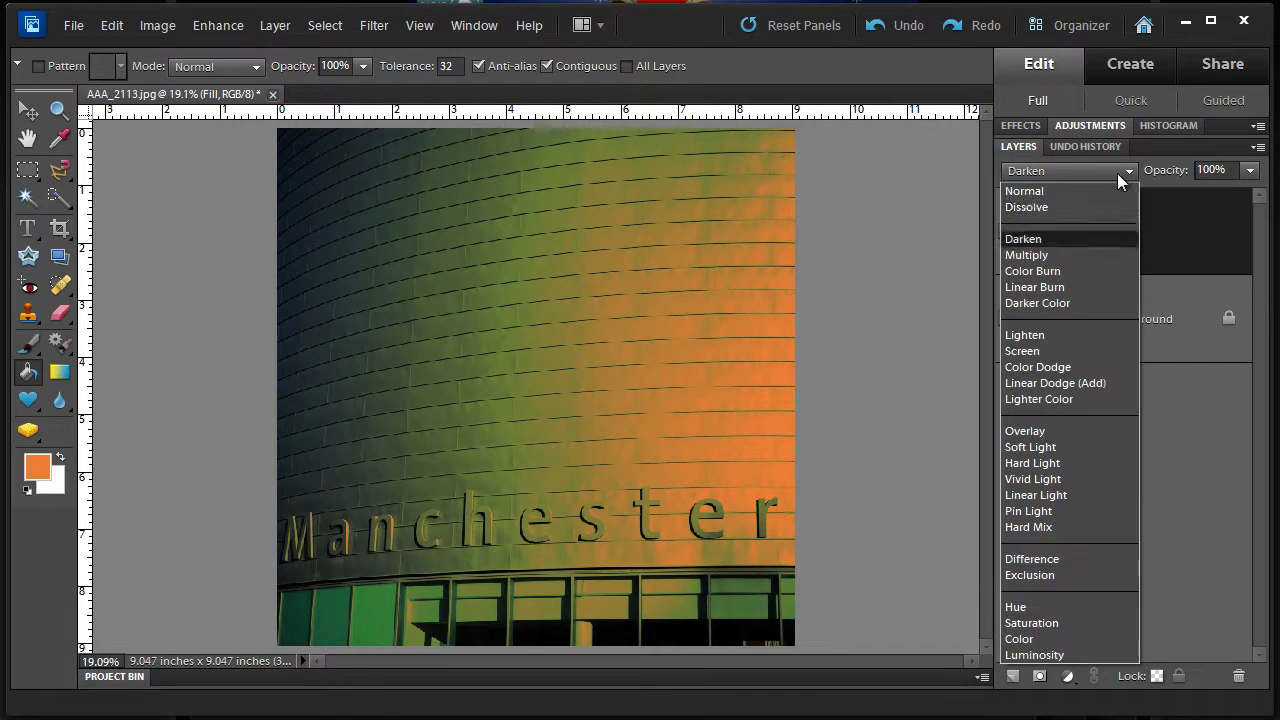
left_click(1025, 335)
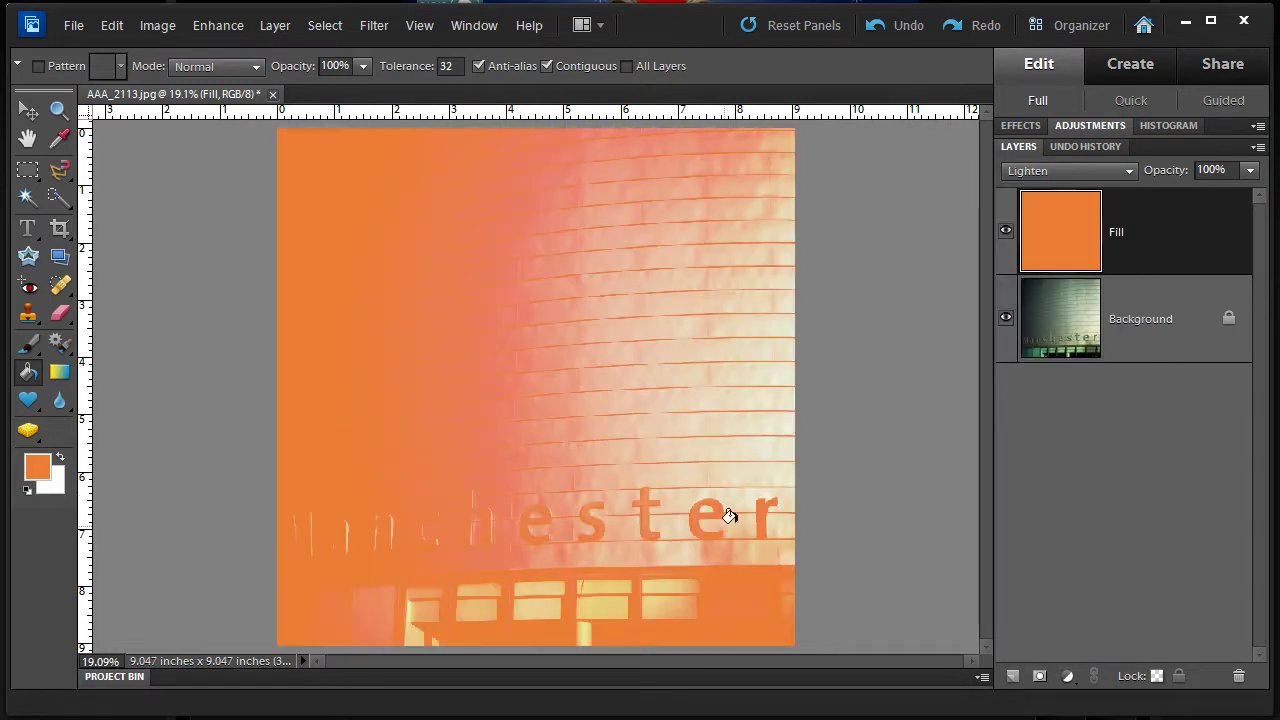
left_click(1007, 232)
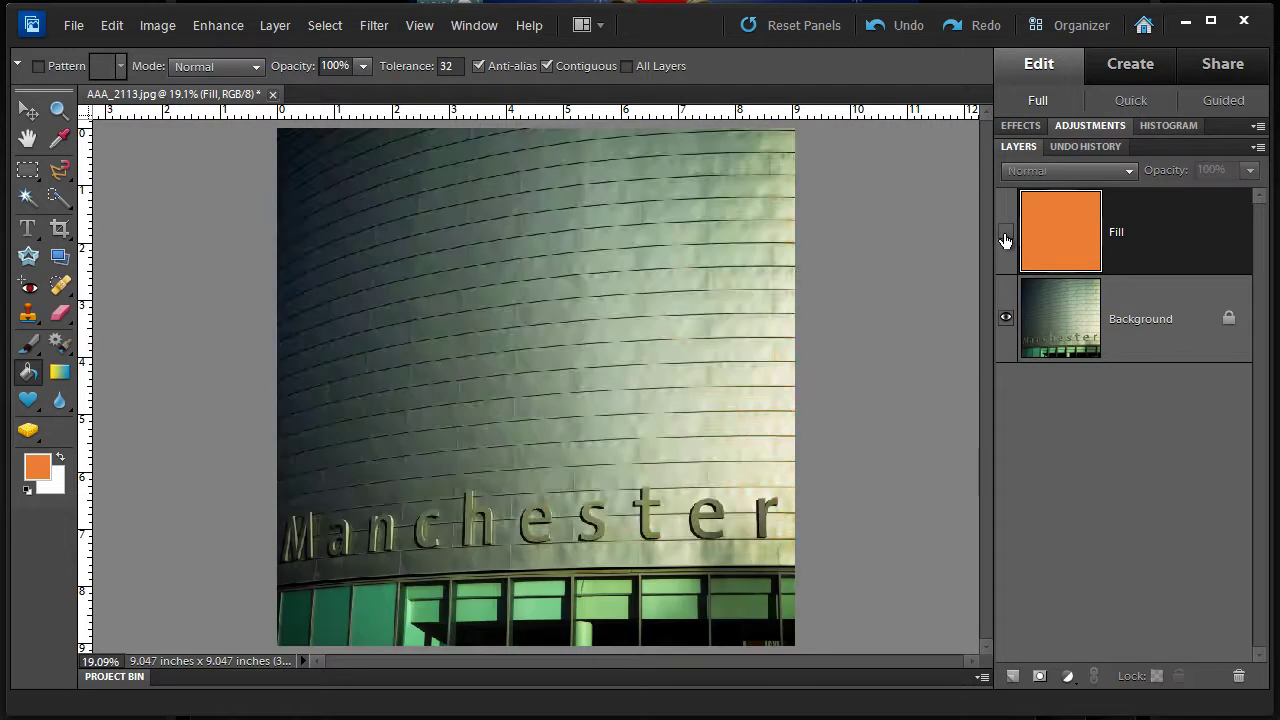
left_click(1006, 232)
left_click(1006, 232)
left_click(1006, 232)
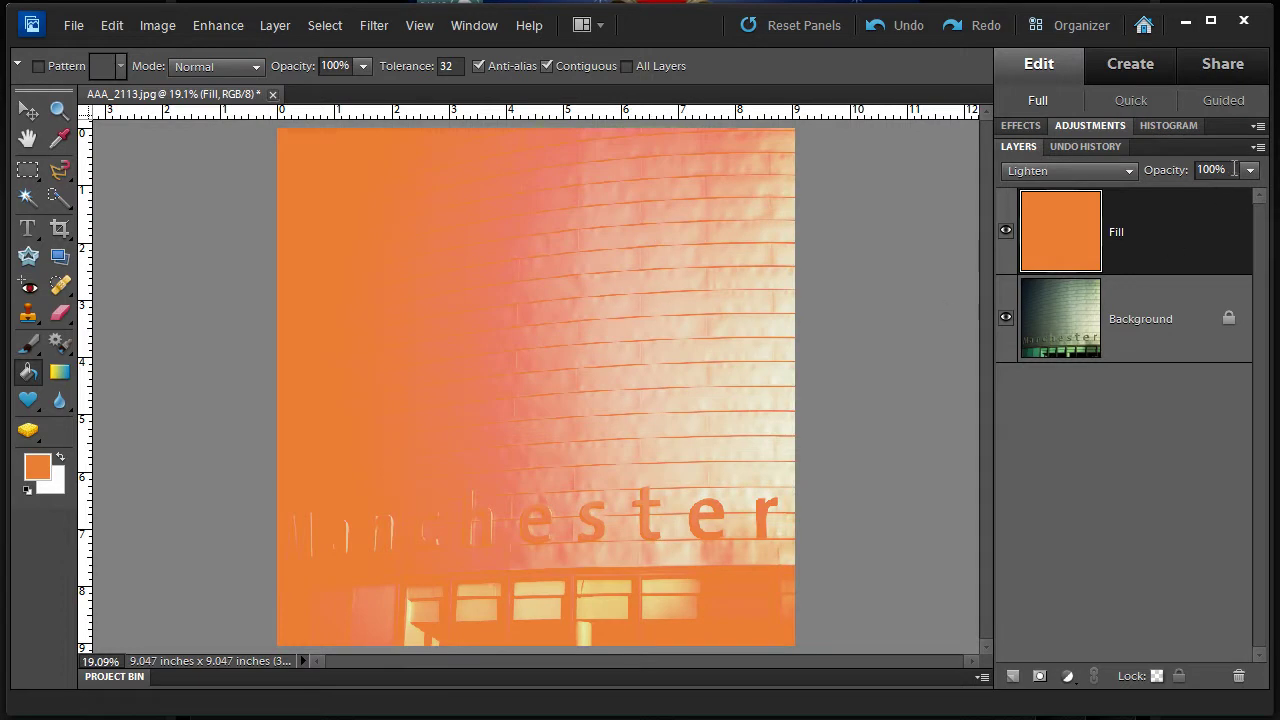
left_click_drag(1248, 175, 1193, 191)
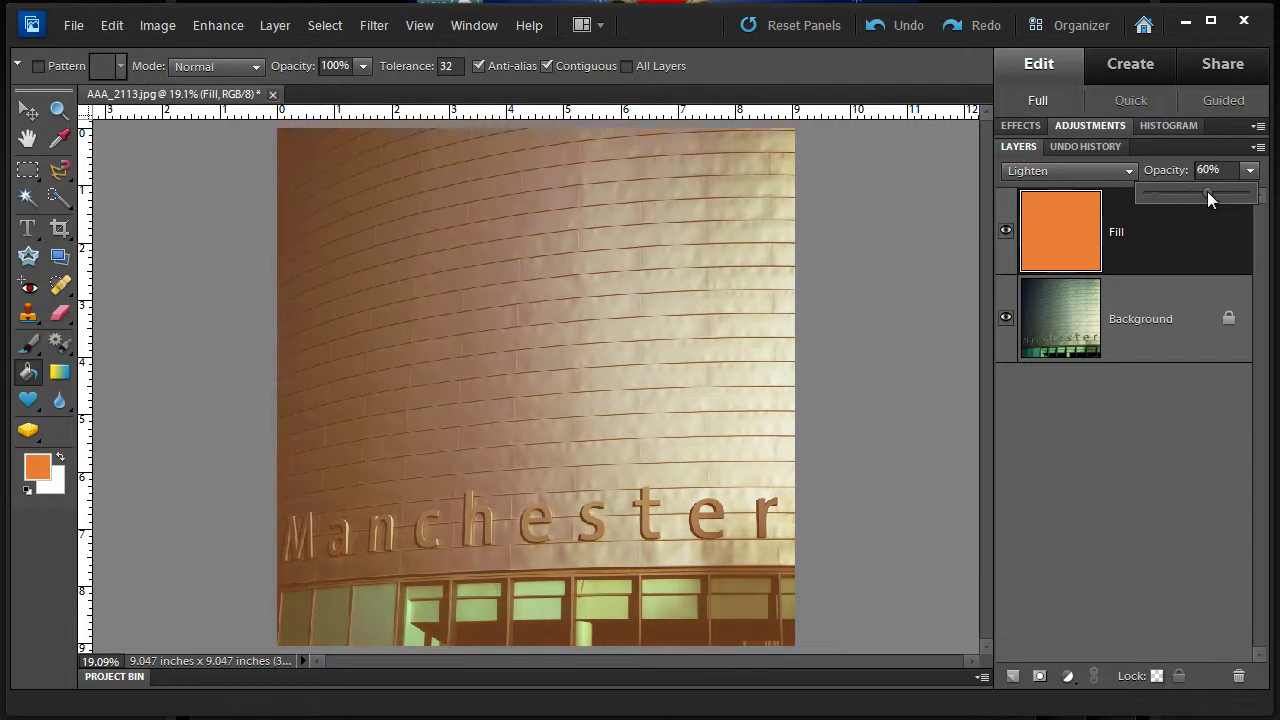
left_click(1135, 172)
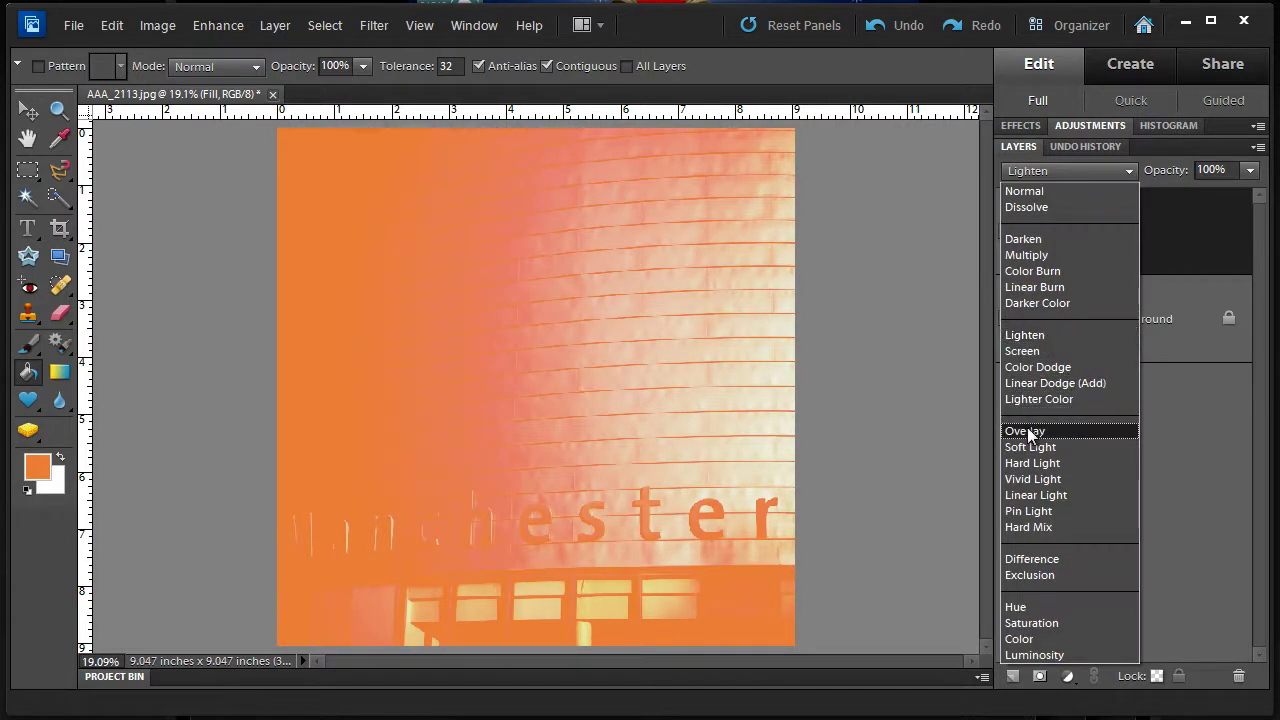
- Try Multiply, then blend the Fill layer in Color Burn at 99% opacity
left_click(1029, 254)
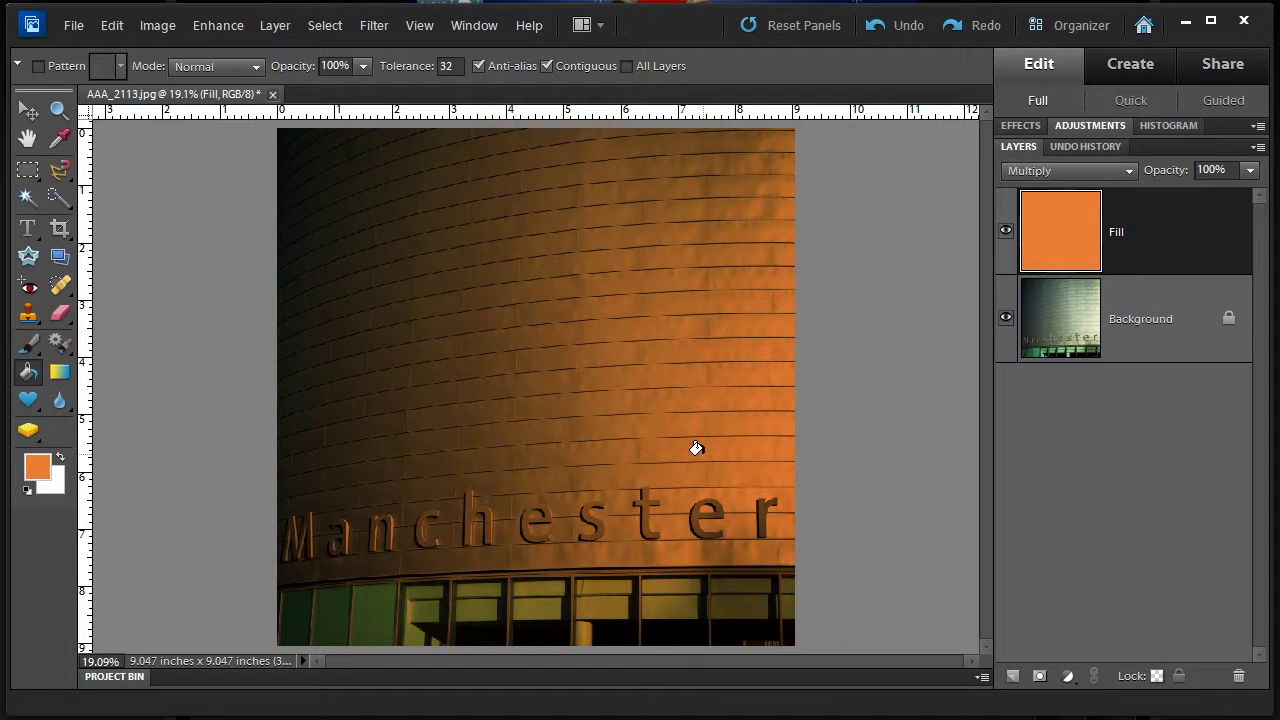
left_click(1129, 170)
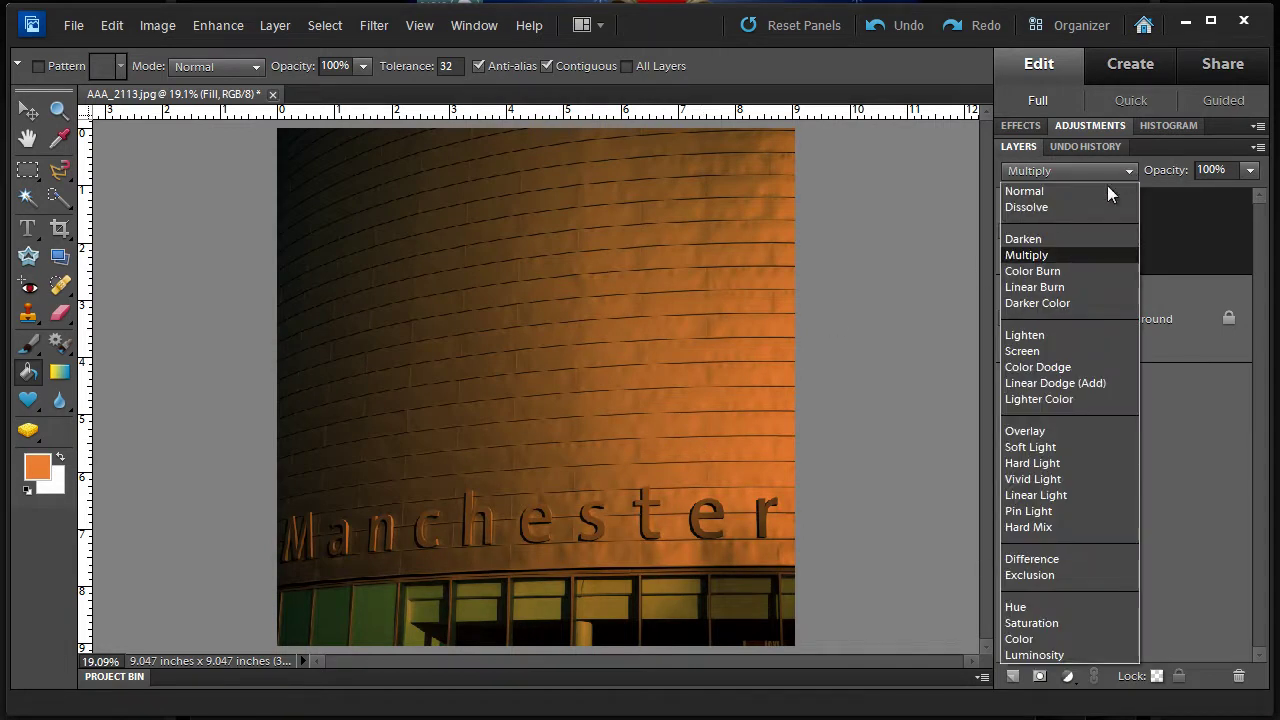
left_click(1060, 270)
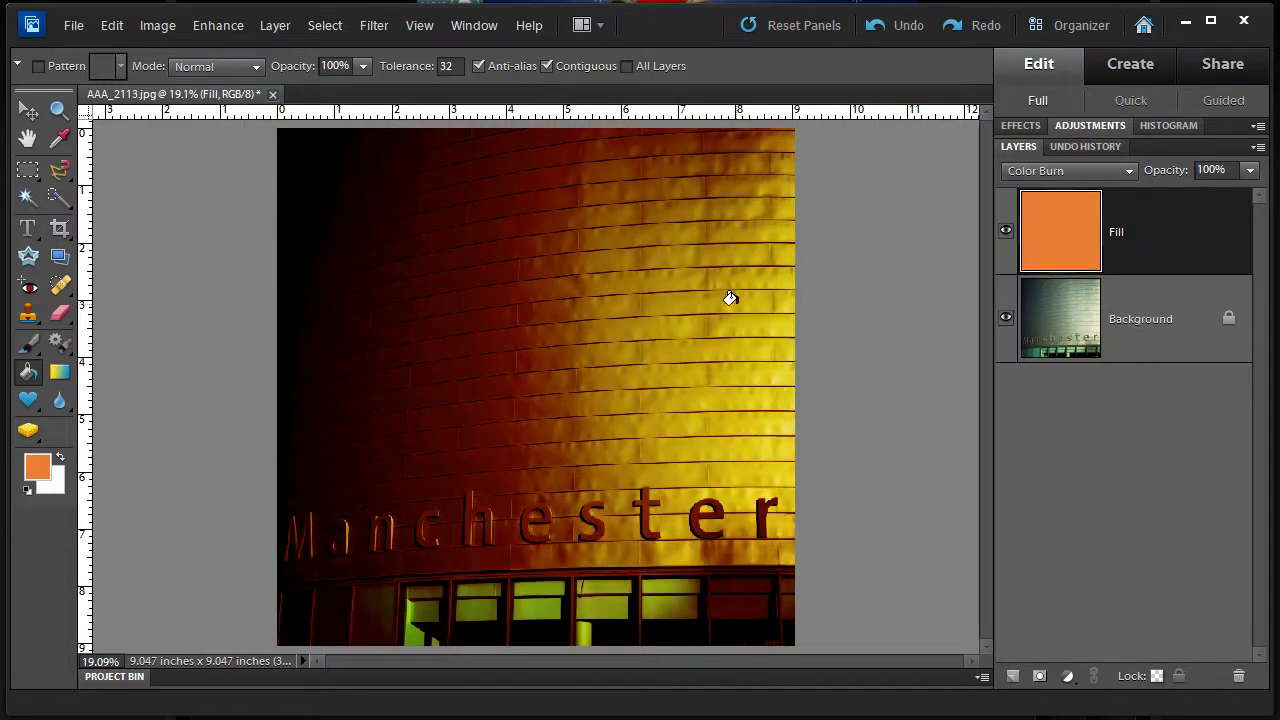
left_click(1250, 170)
left_click_drag(1250, 193, 1194, 196)
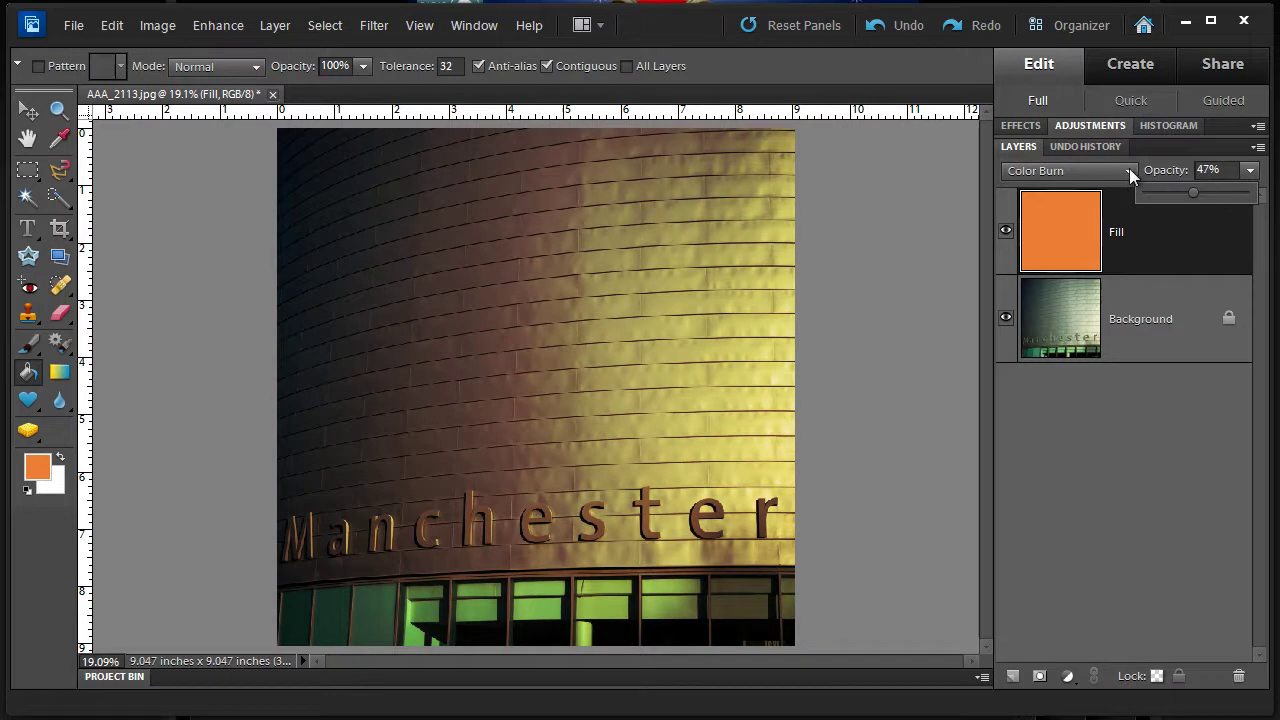
left_click_drag(1231, 194, 1248, 193)
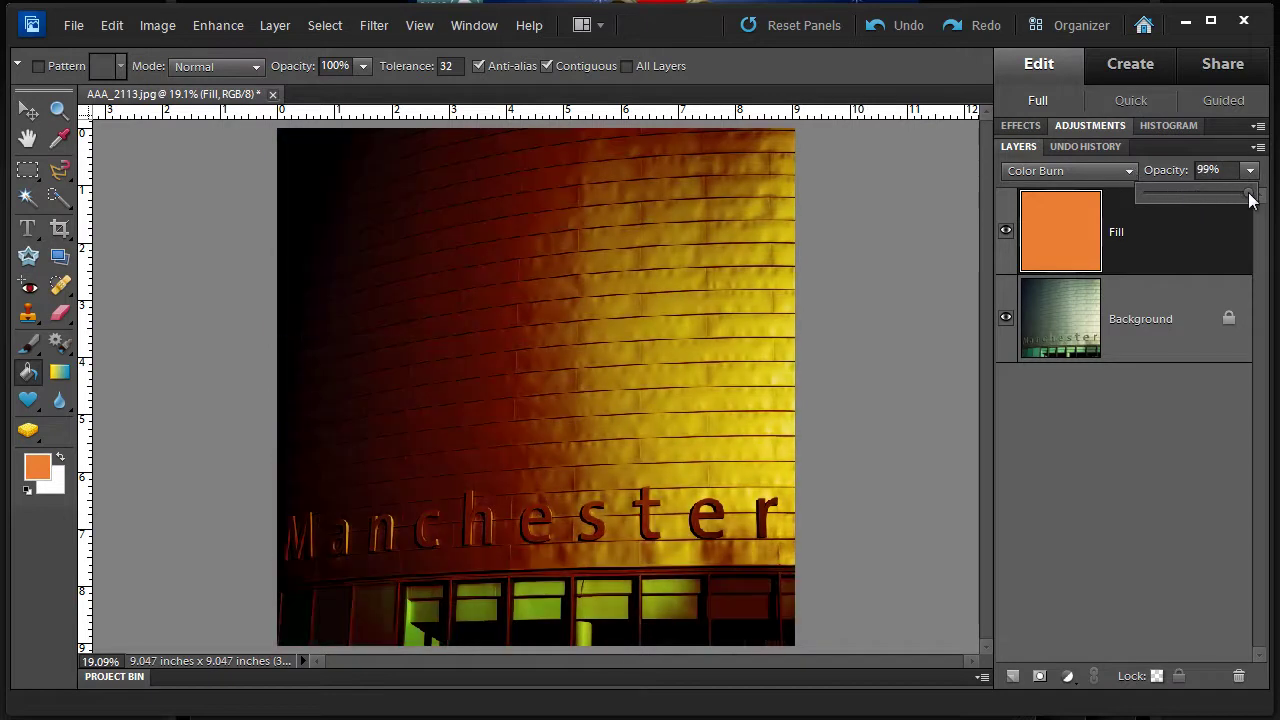
left_click(1131, 171)
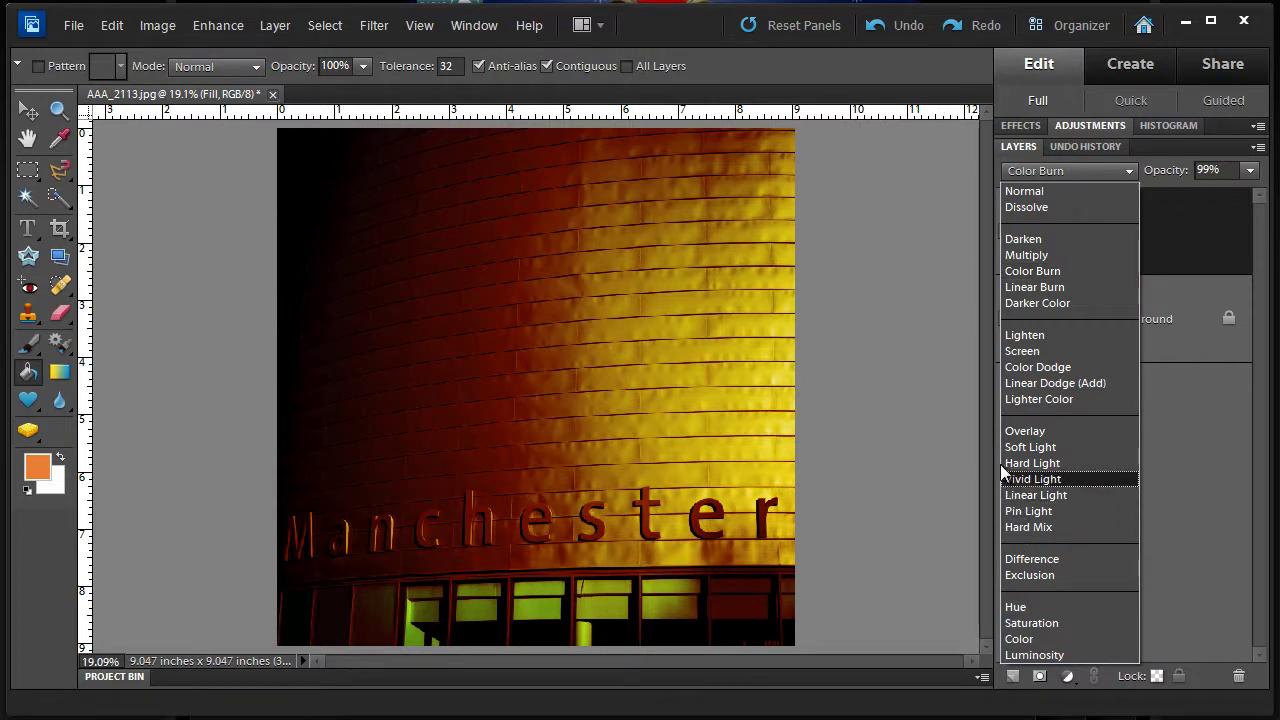
- Step the Fill layer's blend mode from Overlay through Soft Light to Hard Light at 99% opacity
left_click(1026, 432)
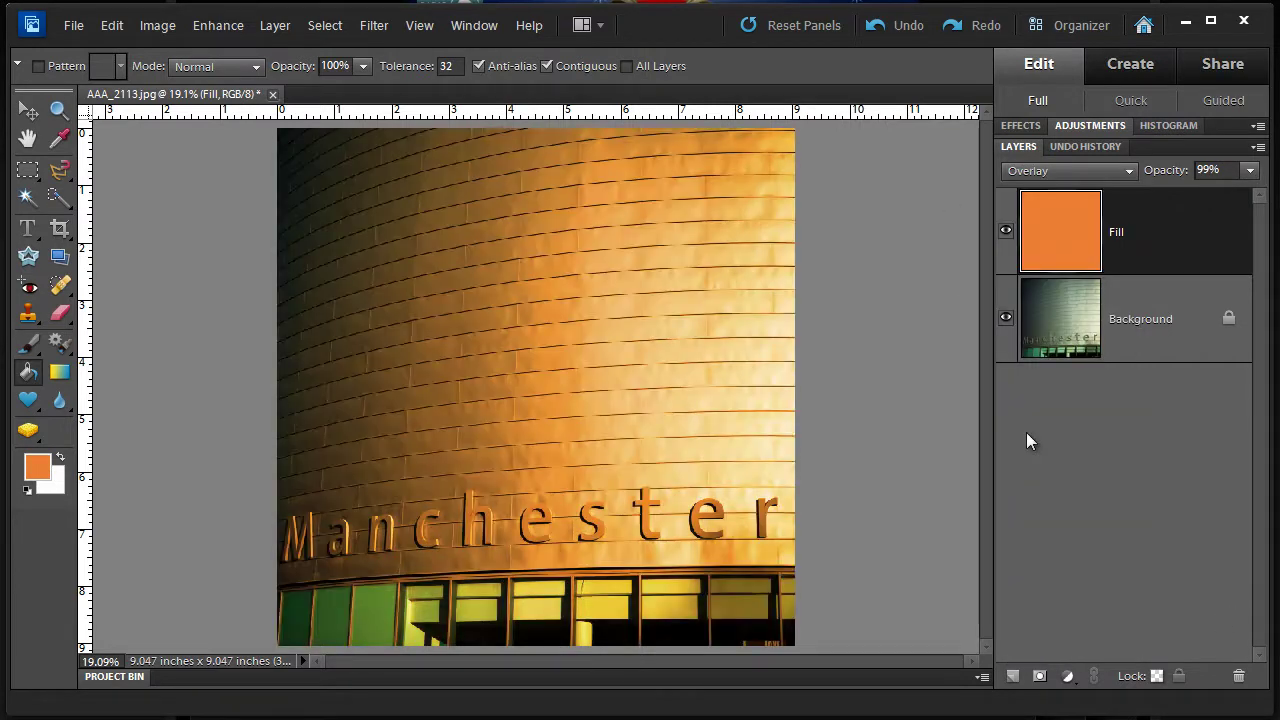
key("Down")
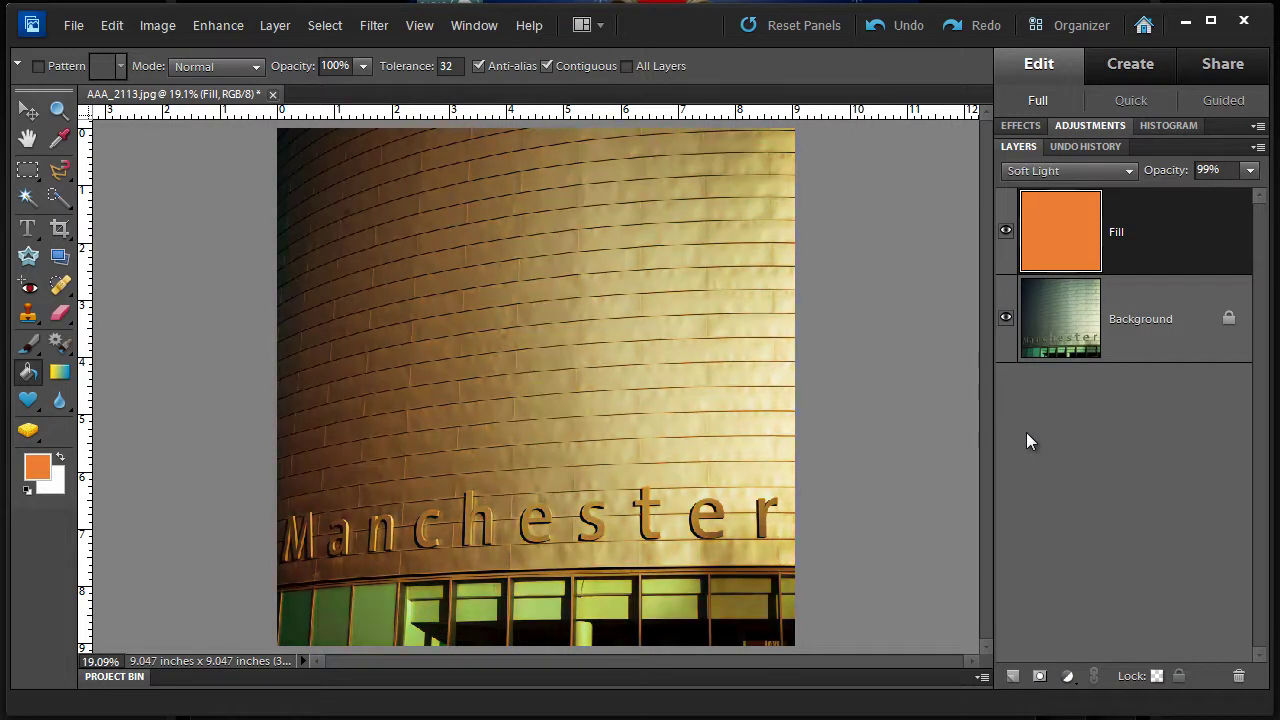
key("Down")
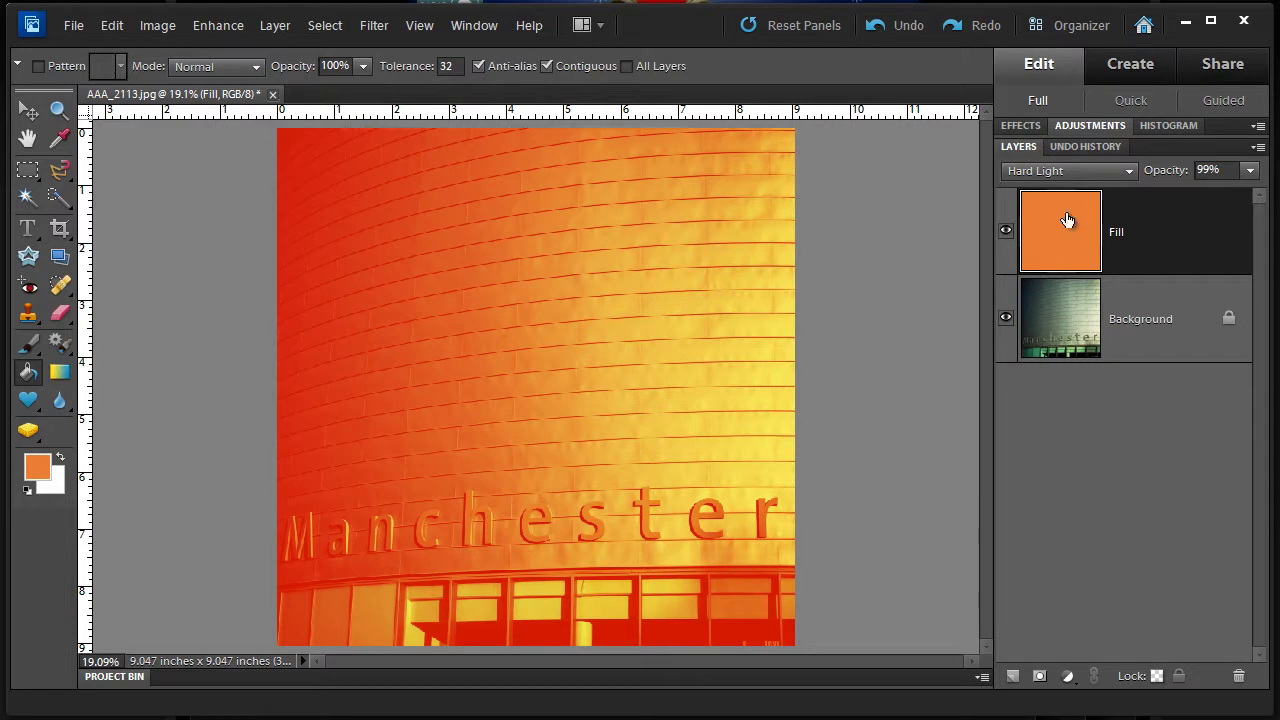
left_click(1252, 173)
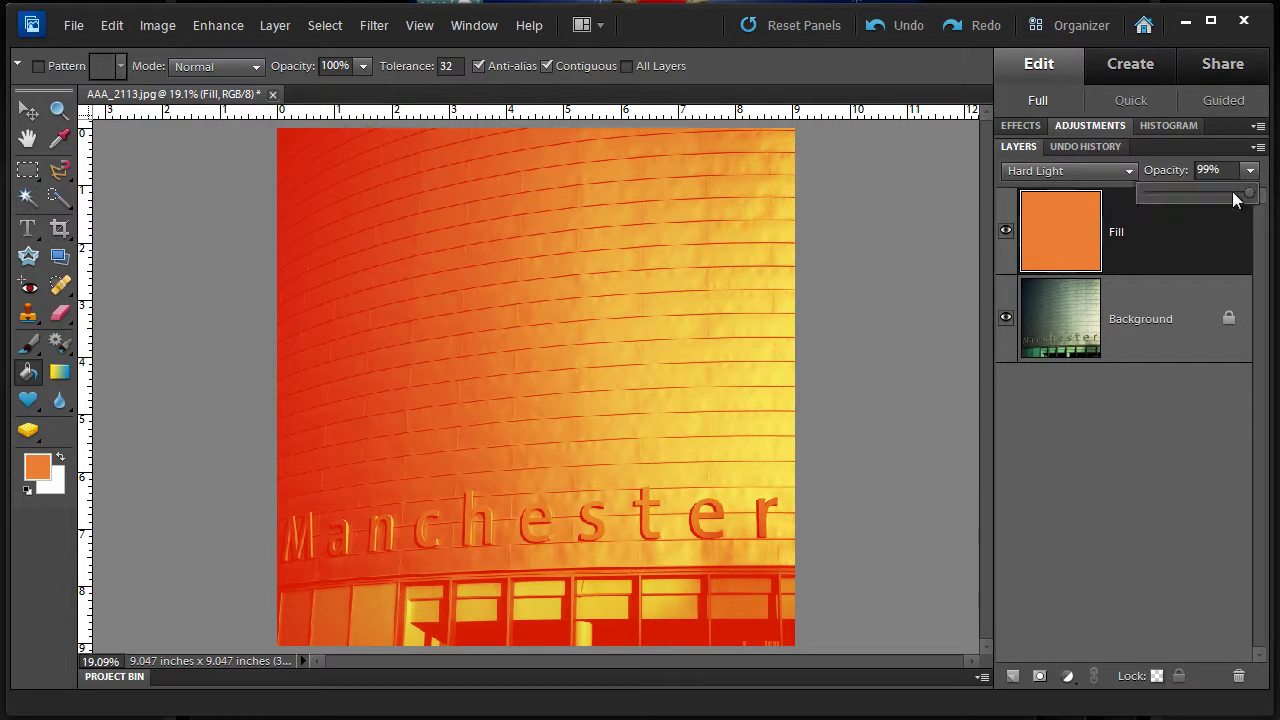
left_click_drag(1198, 200, 1250, 196)
left_click(1129, 171)
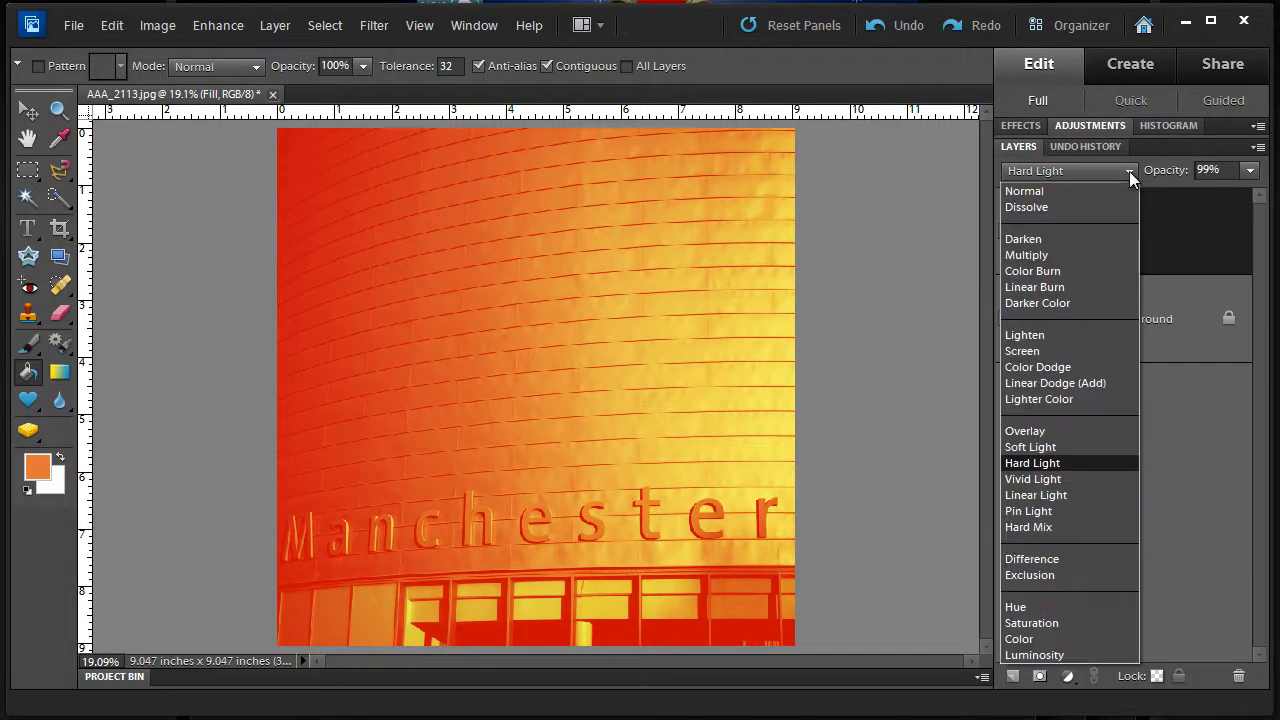
- Try Hue blending on the Fill layer and compare it with the original colours
left_click(1038, 607)
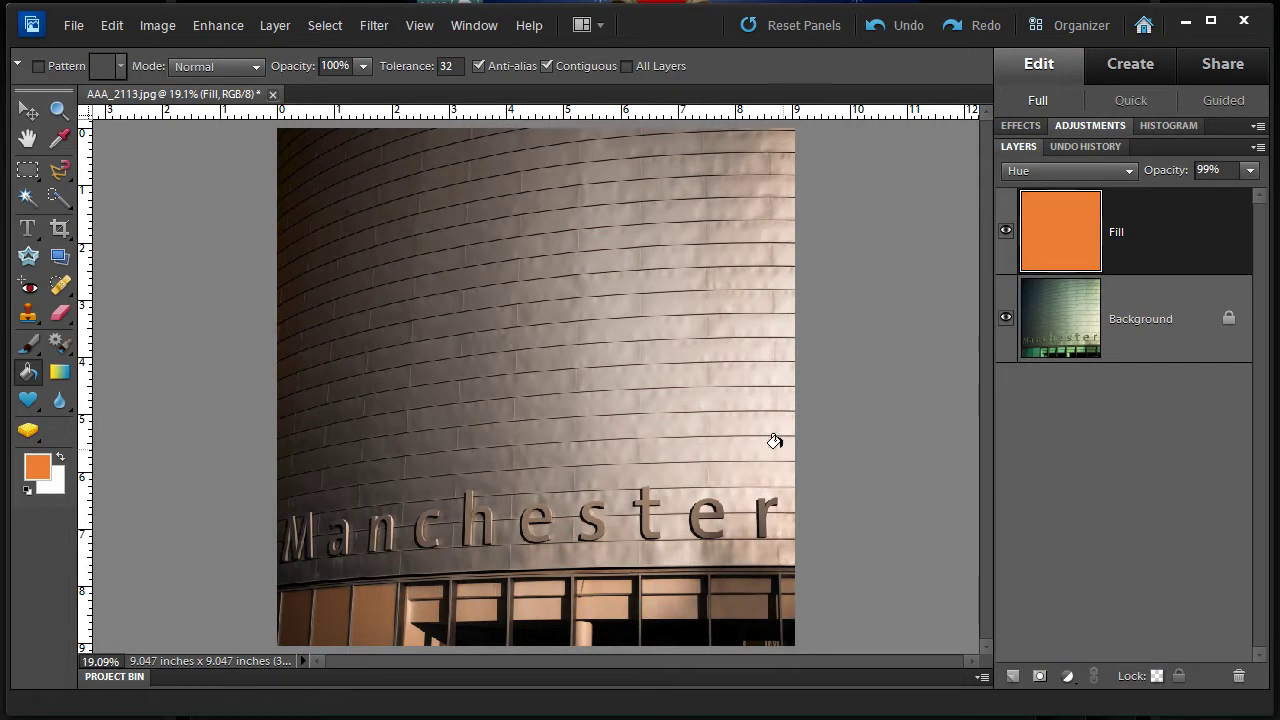
left_click(1006, 238)
left_click(1006, 238)
- Try Luminosity, then settle on Color blending and compare with the original photo
left_click(1131, 171)
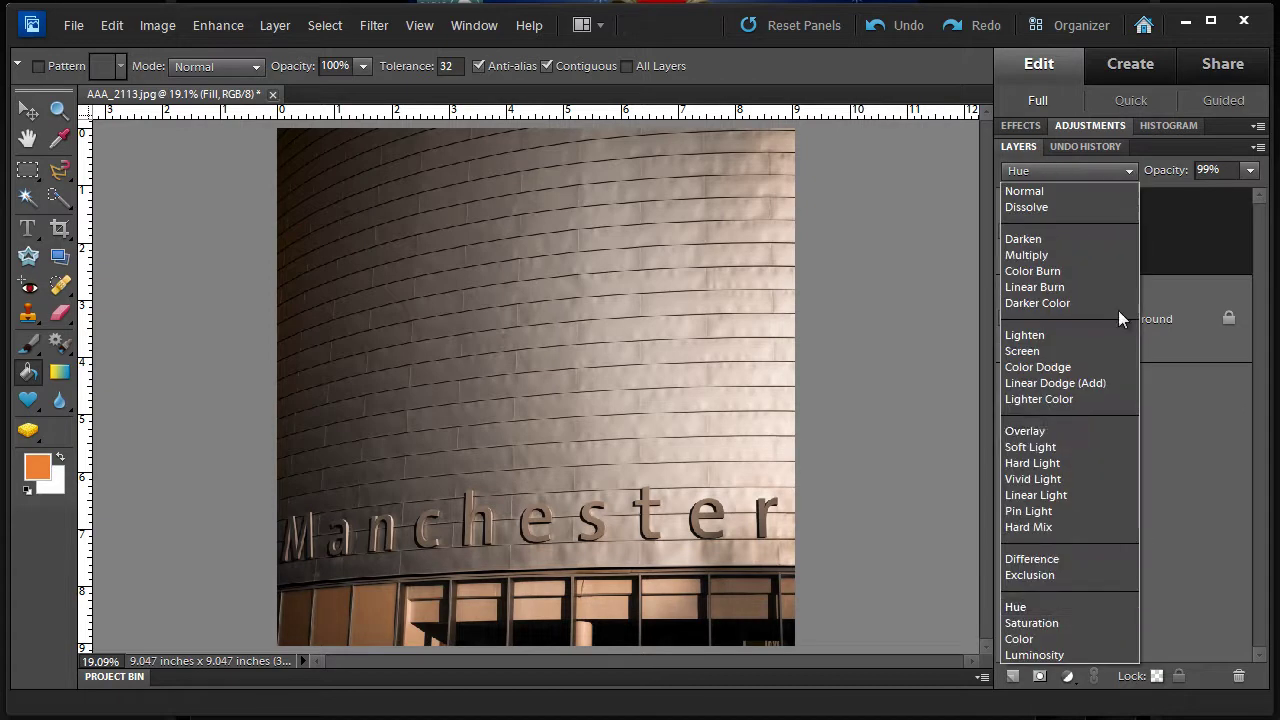
left_click(1068, 655)
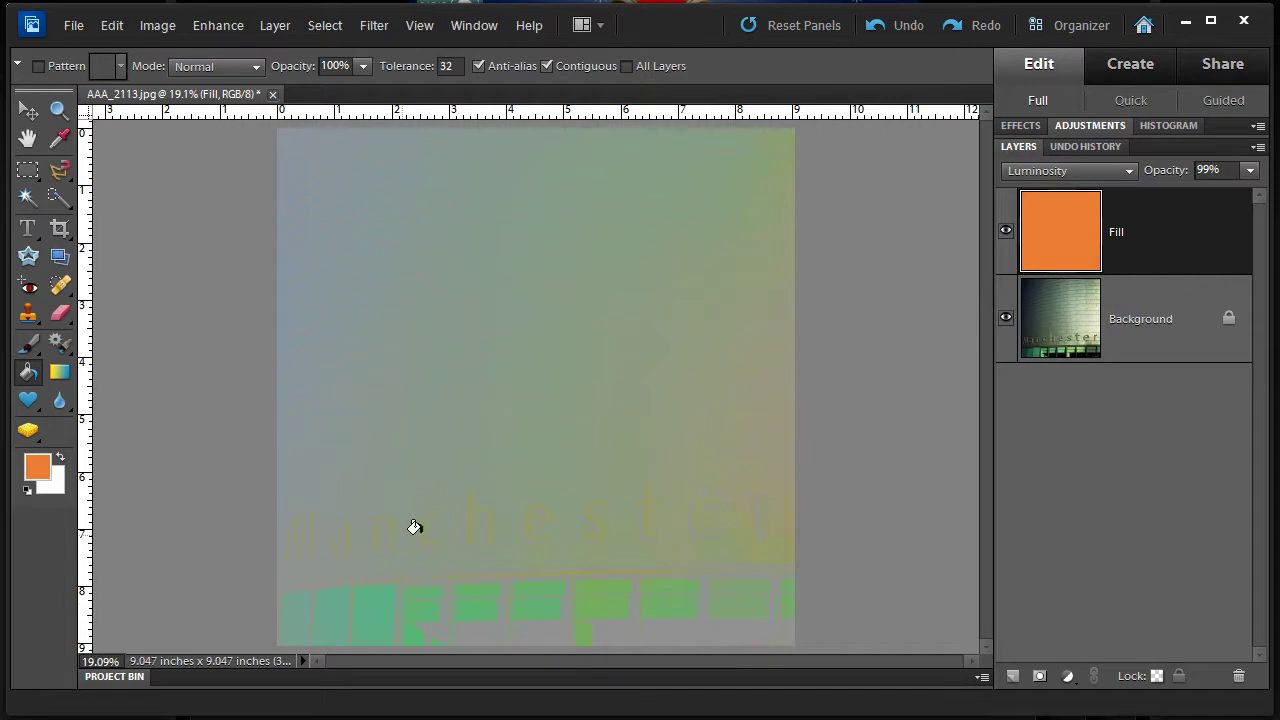
left_click(1128, 171)
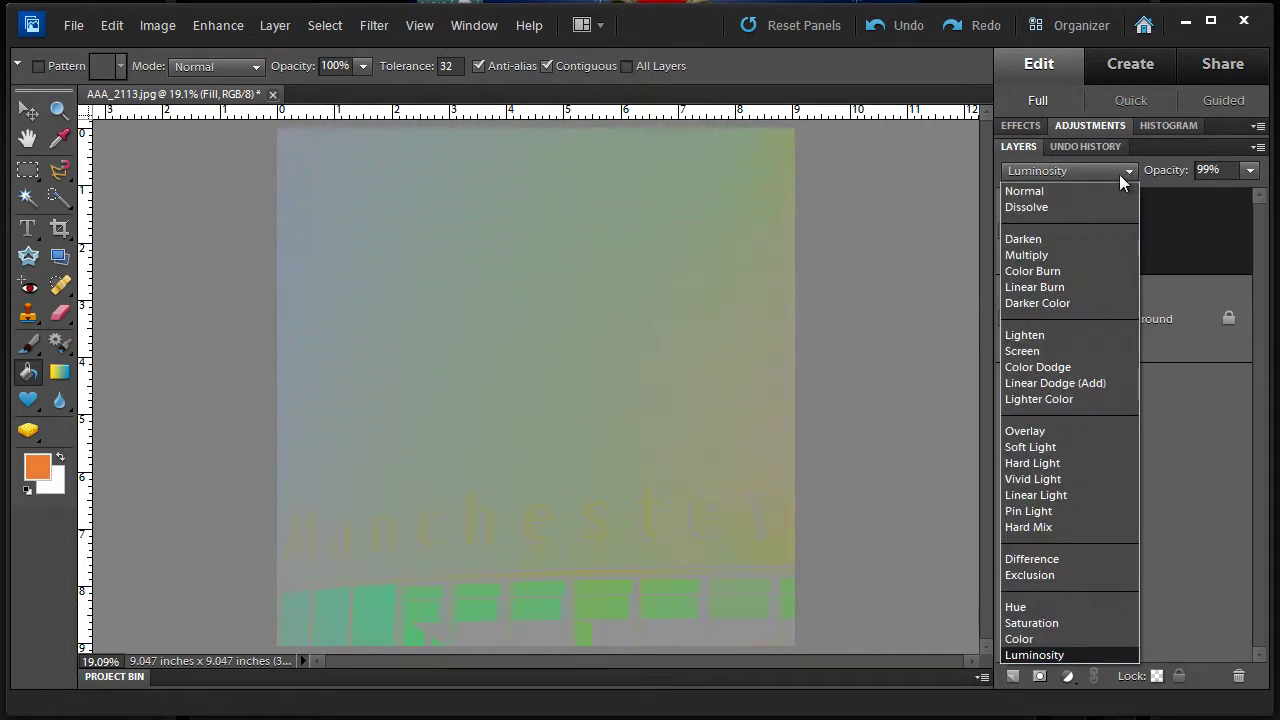
left_click(1012, 639)
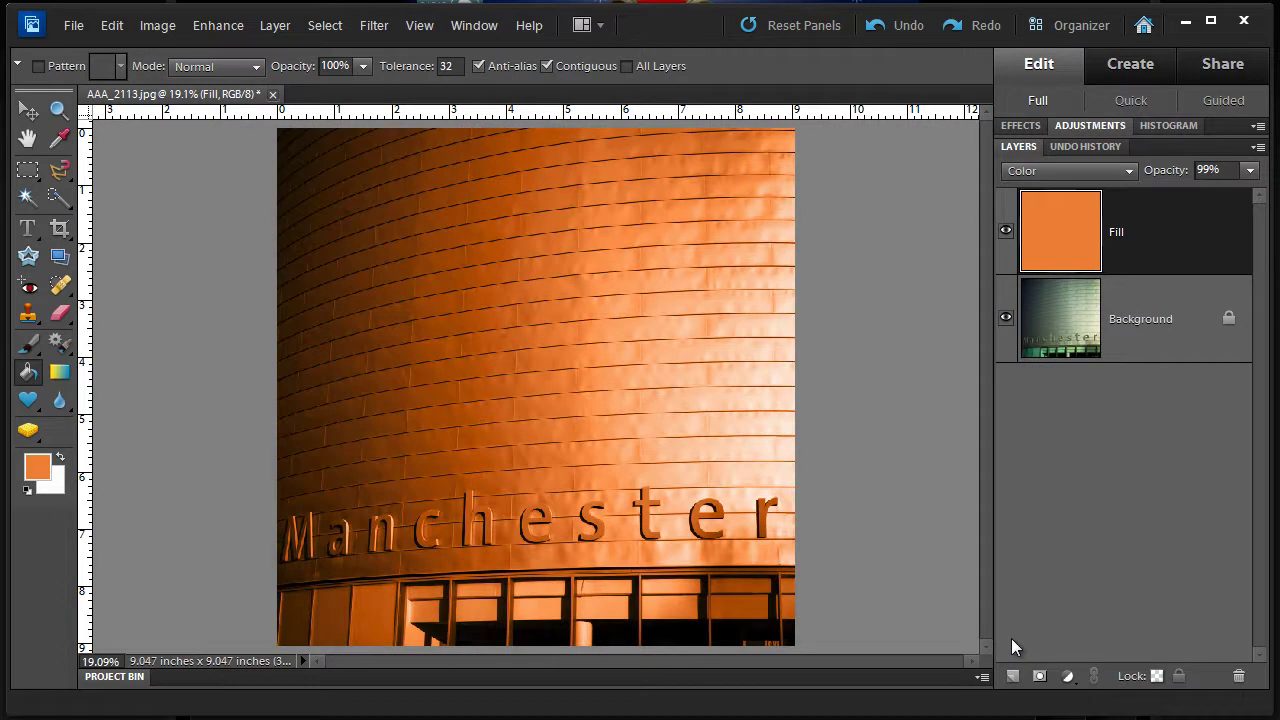
left_click(1006, 231)
left_click(1007, 232)
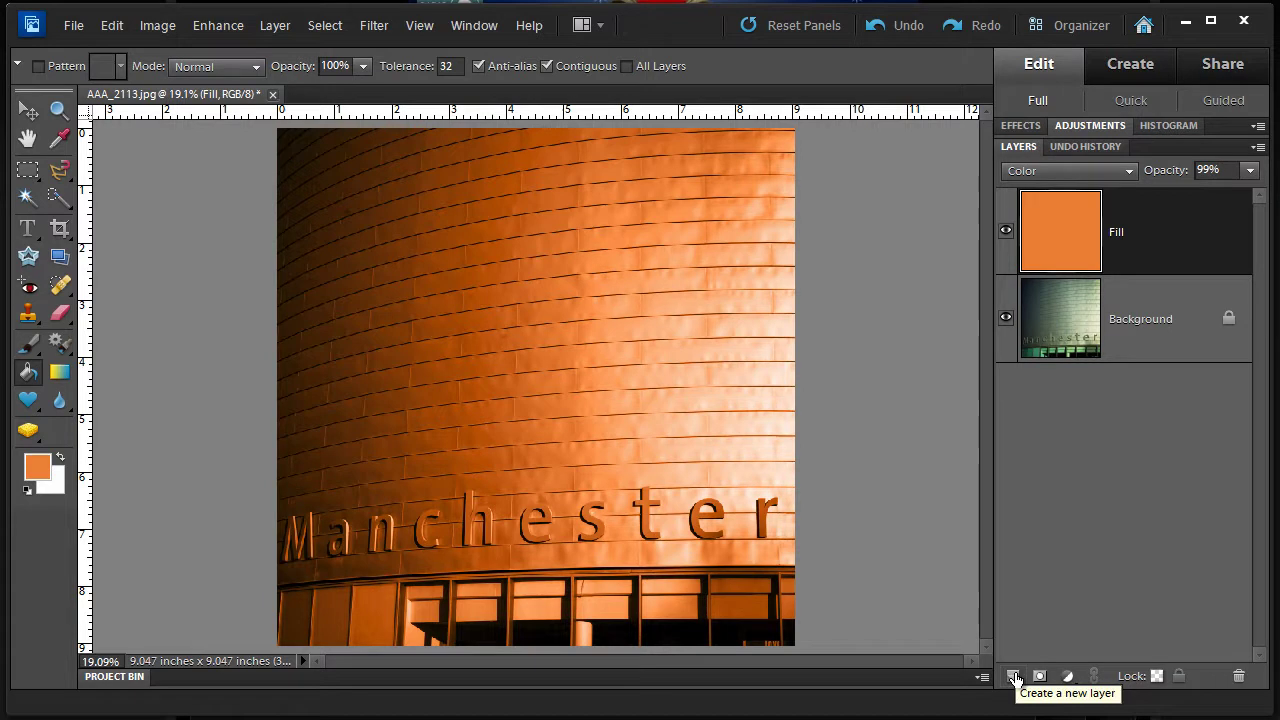
left_click(278, 26)
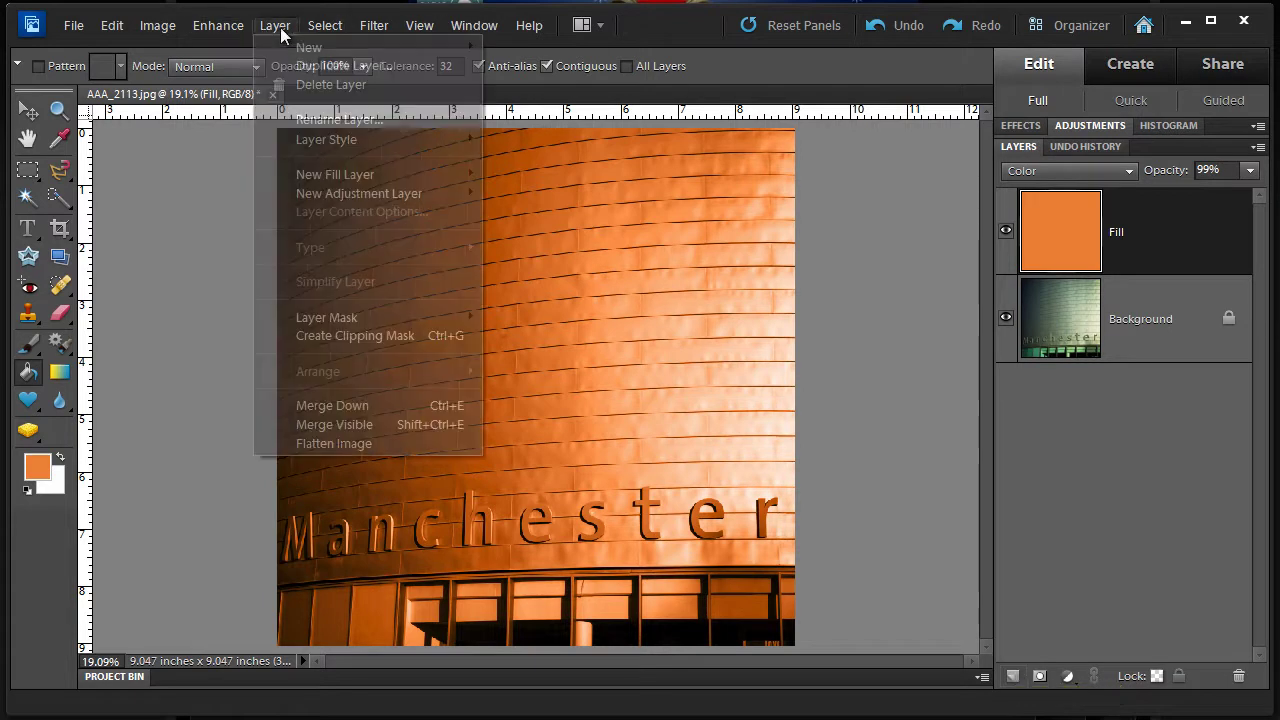
mouse_move(303, 46)
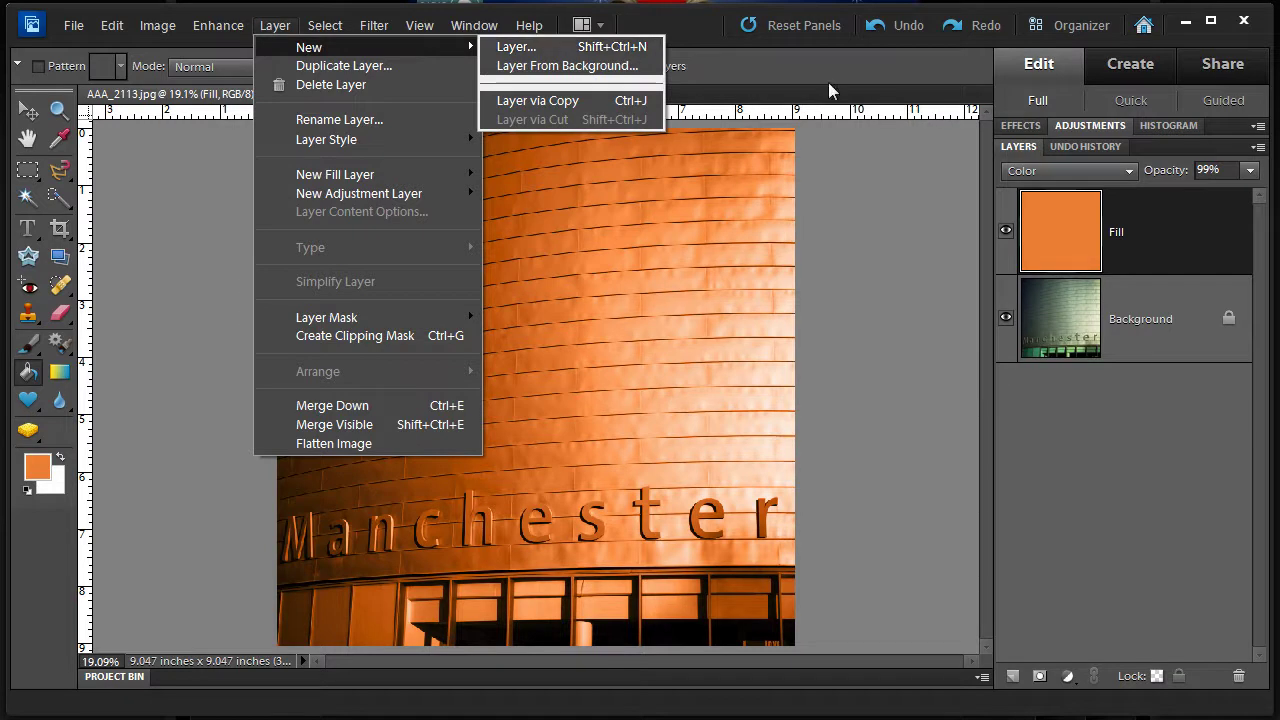
left_click(1119, 238)
double_click(1118, 233)
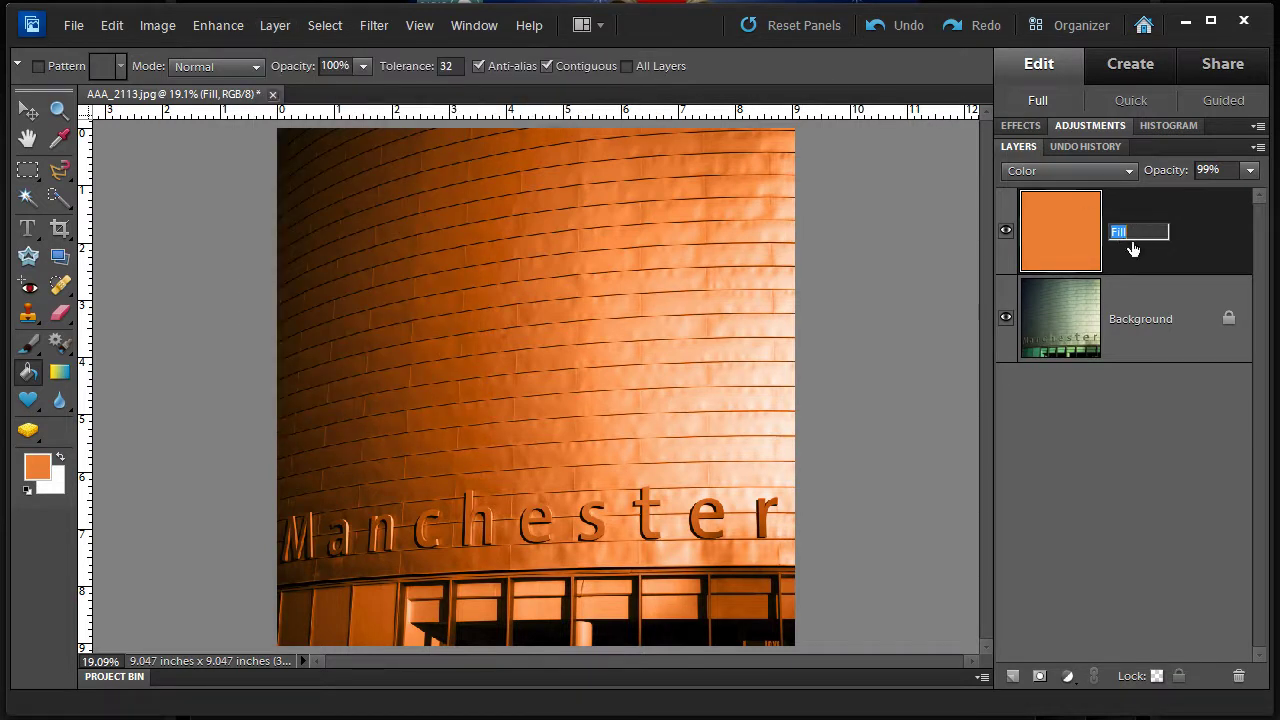
left_click(1137, 262)
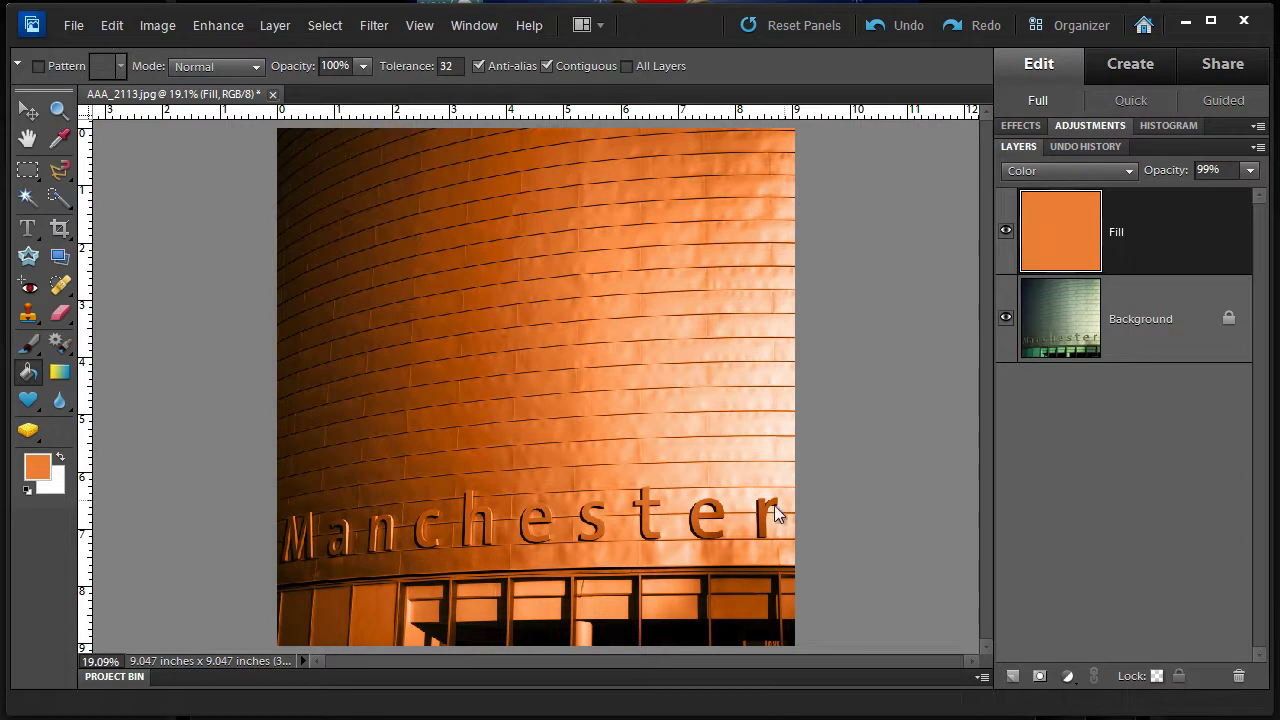
left_click(42, 472)
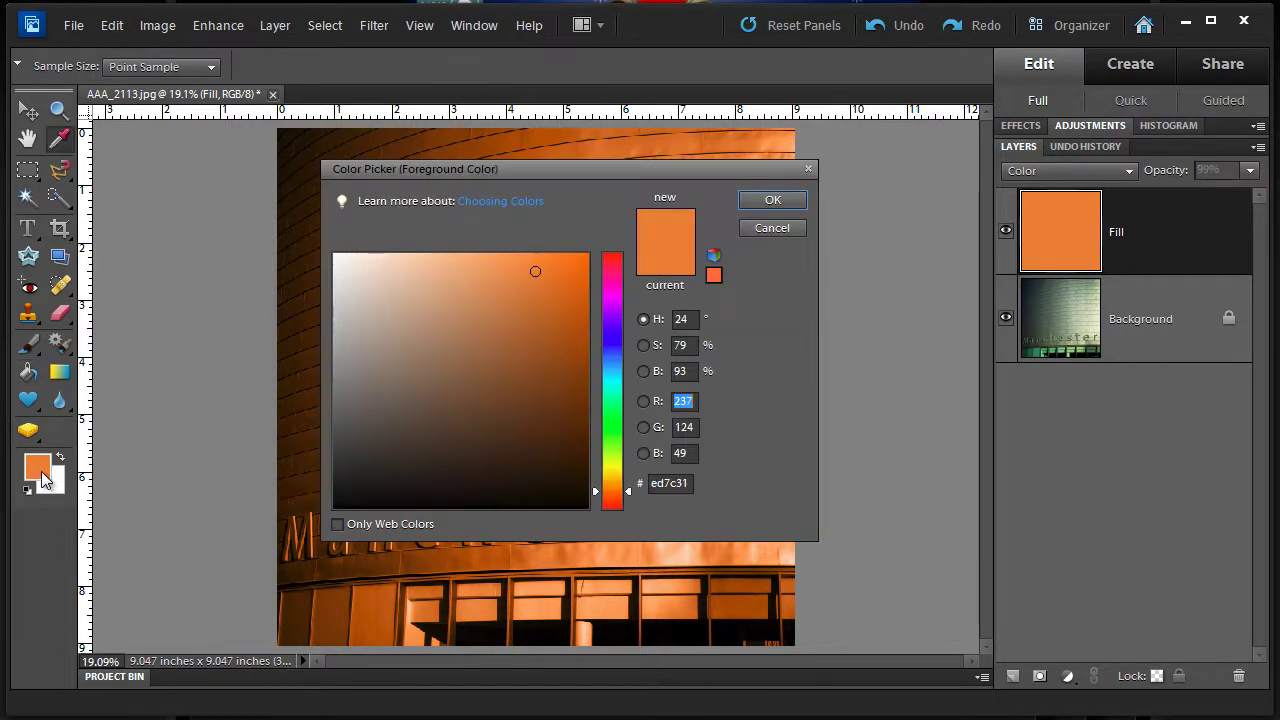
left_click(762, 202)
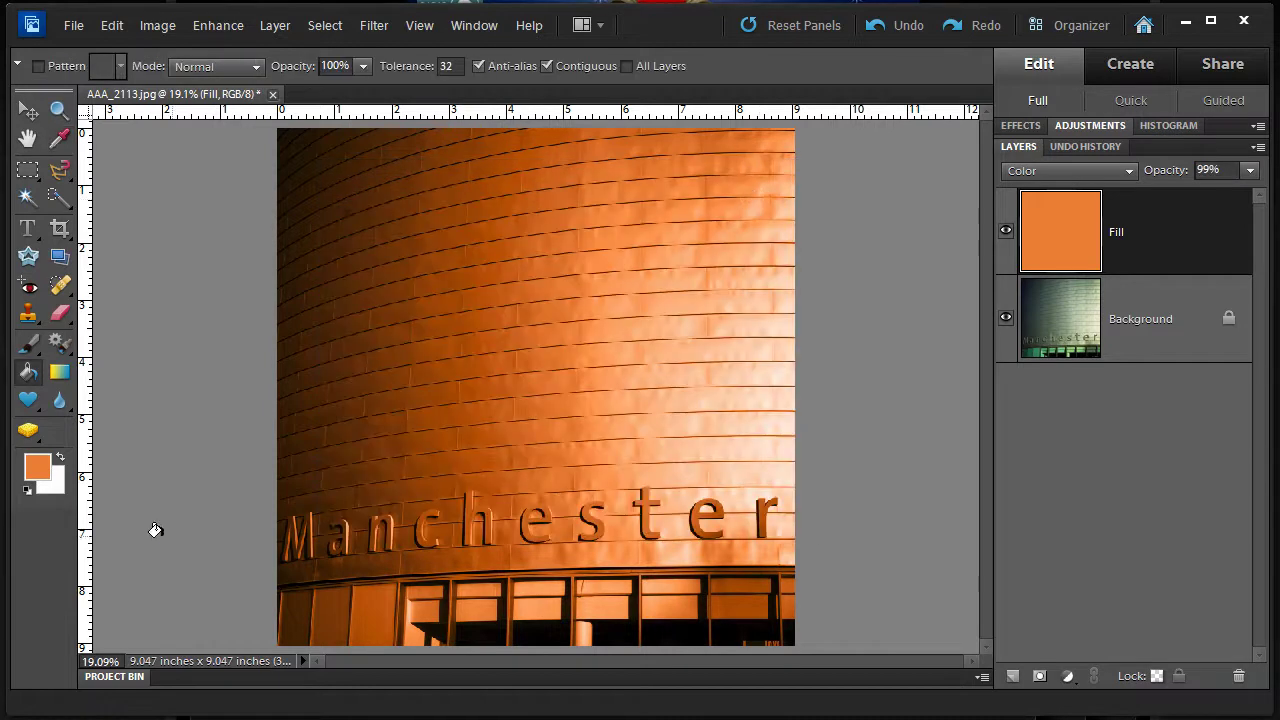